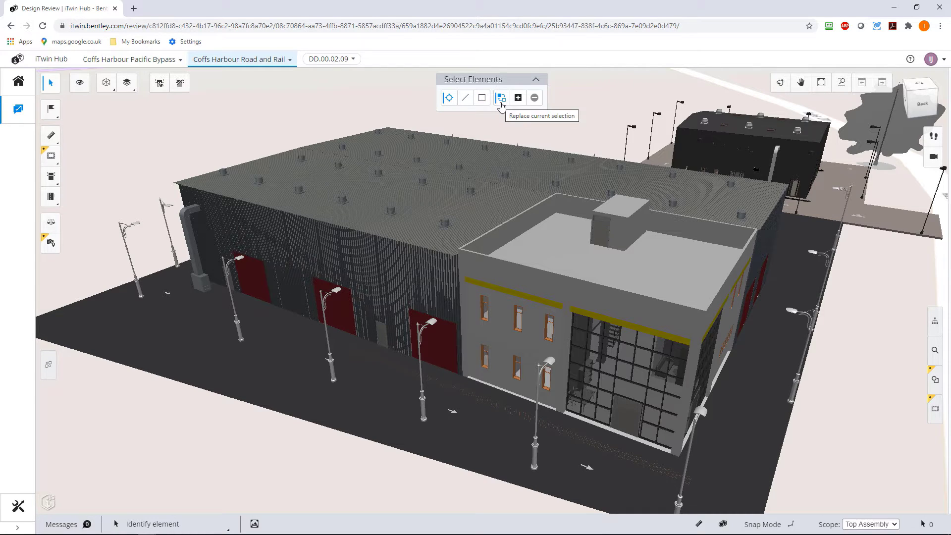
# Step: Select a roof deck, switch to add-to-selection mode, and add the back deck and rooftop block top
pyautogui.click(342, 137)
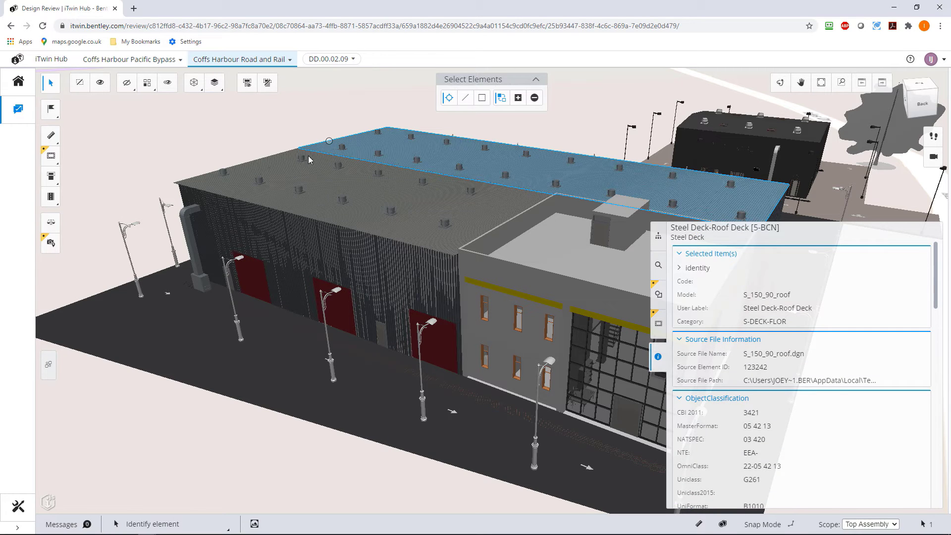
pyautogui.click(292, 168)
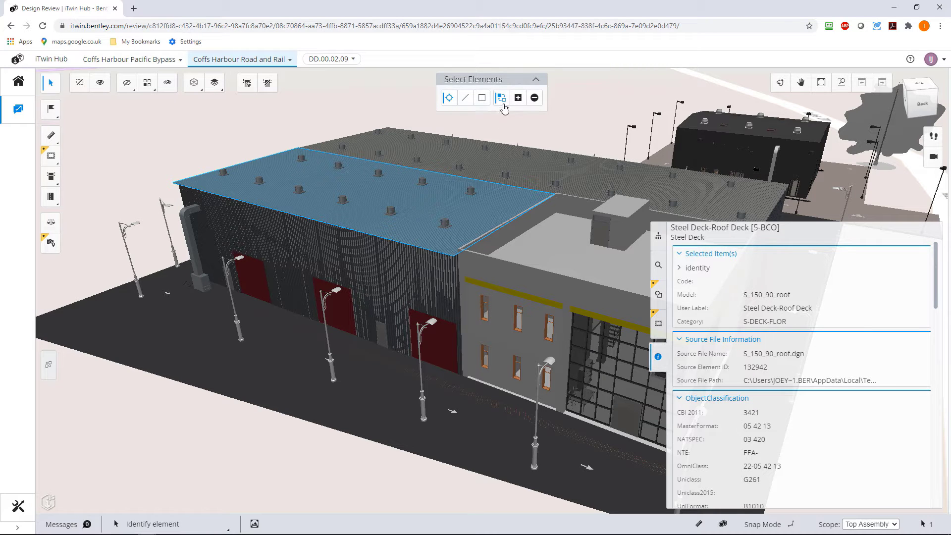
pyautogui.click(518, 98)
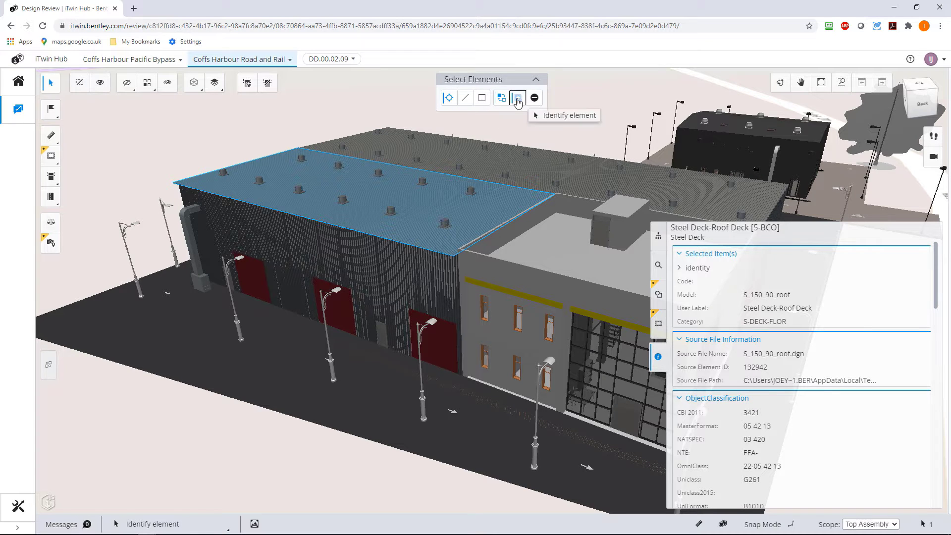
pyautogui.click(380, 147)
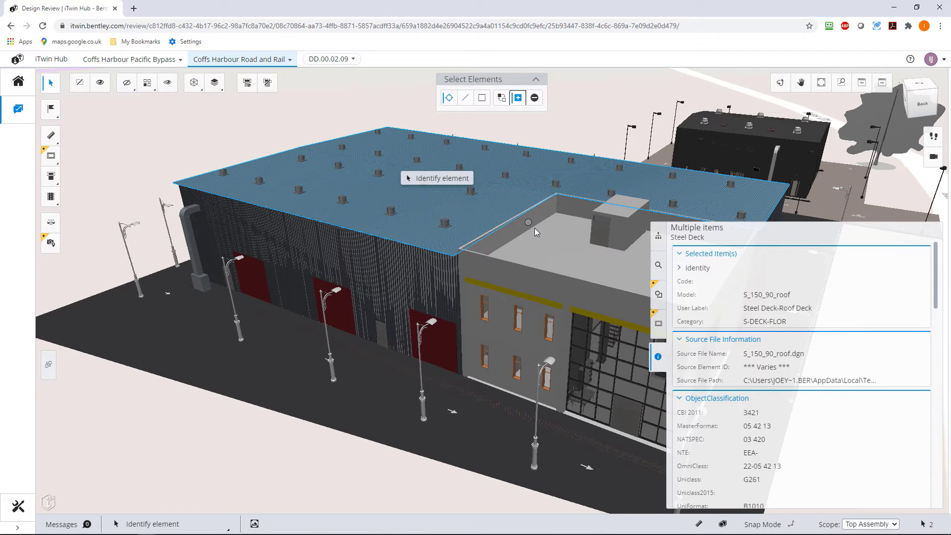
pyautogui.click(611, 219)
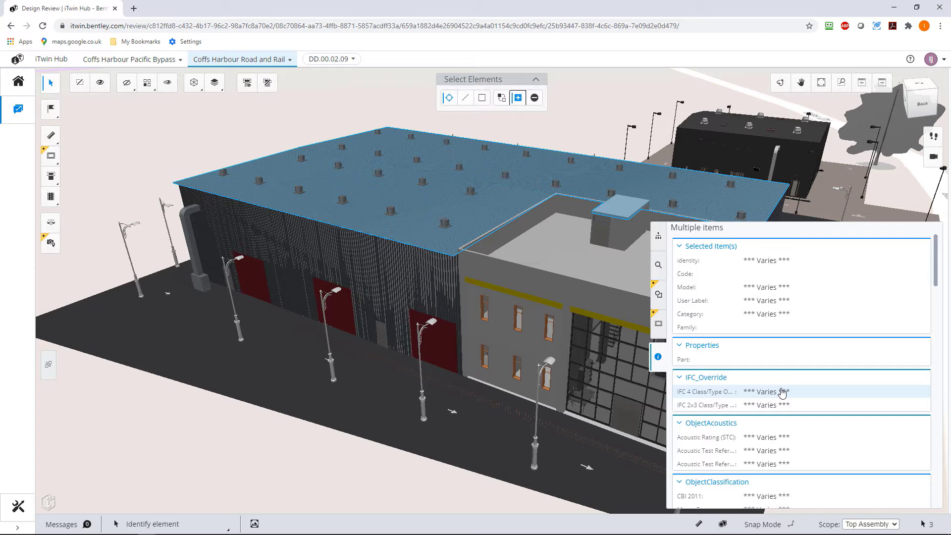
# Step: Add one more roof element to the selection, then clear all selected roof elements
pyautogui.scroll(-10, 782, 393)
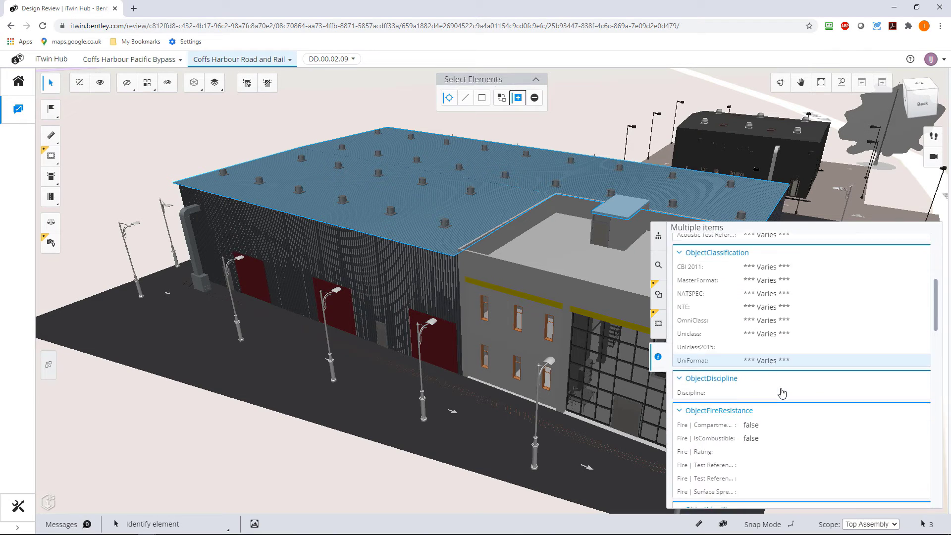
pyautogui.scroll(-2, 781, 392)
pyautogui.scroll(10, 782, 394)
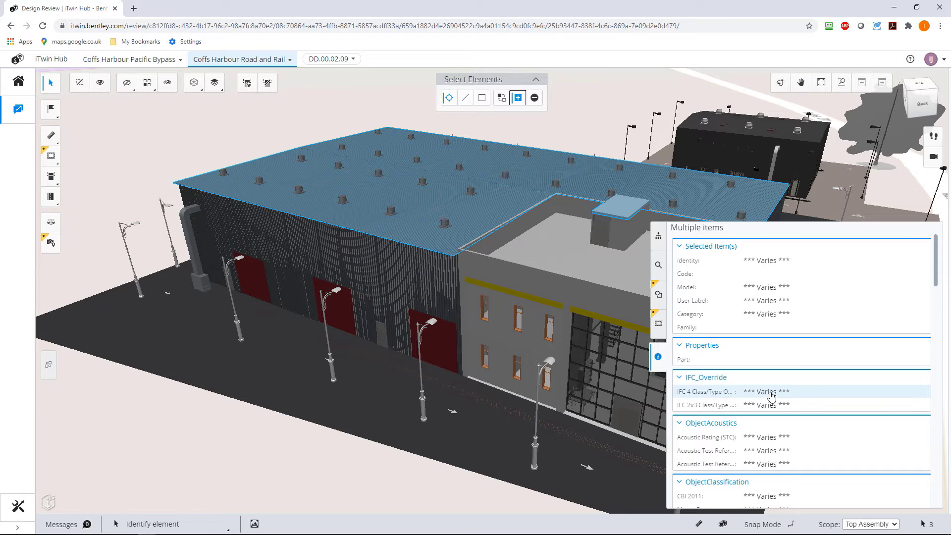
pyautogui.click(447, 224)
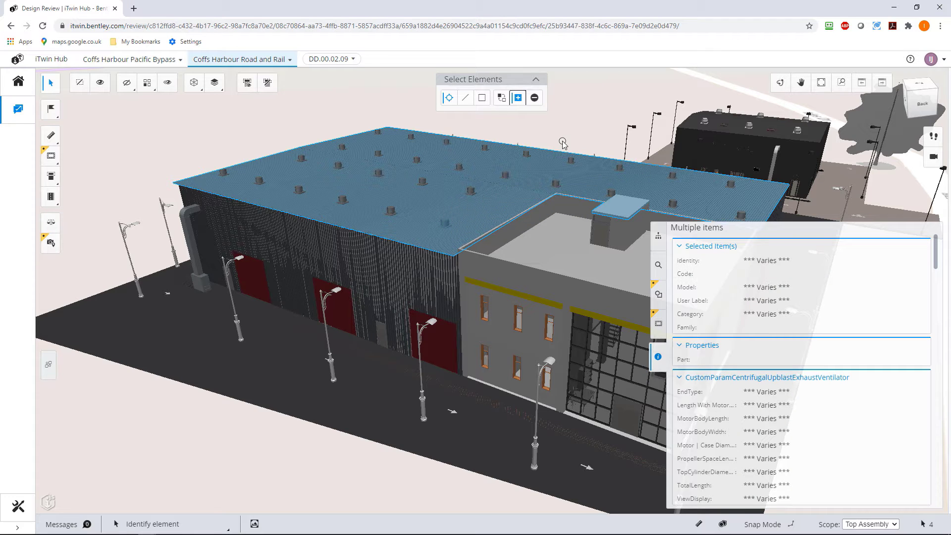
pyautogui.click(81, 85)
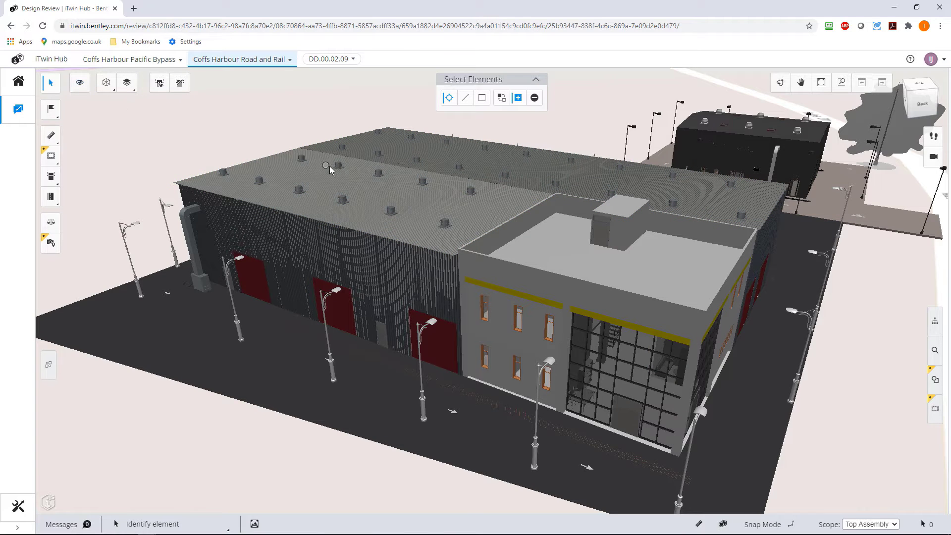
# Step: Select two rooftop exhaust fans, then clear the selection
pyautogui.click(377, 171)
pyautogui.click(379, 173)
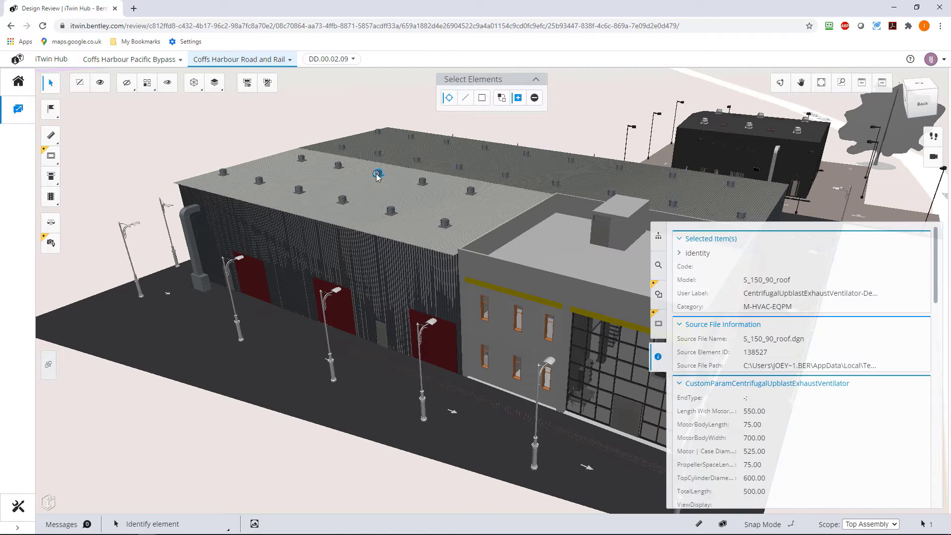
pyautogui.click(423, 182)
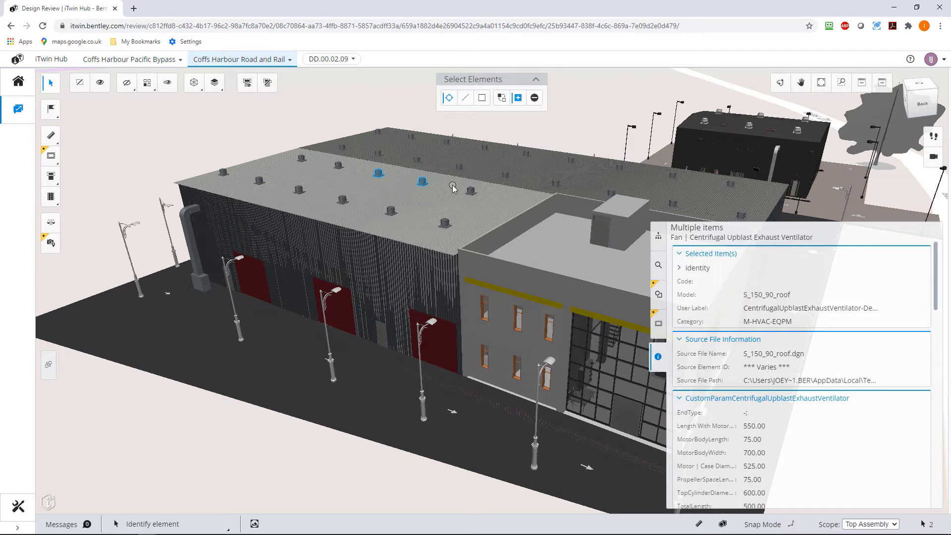
pyautogui.click(80, 83)
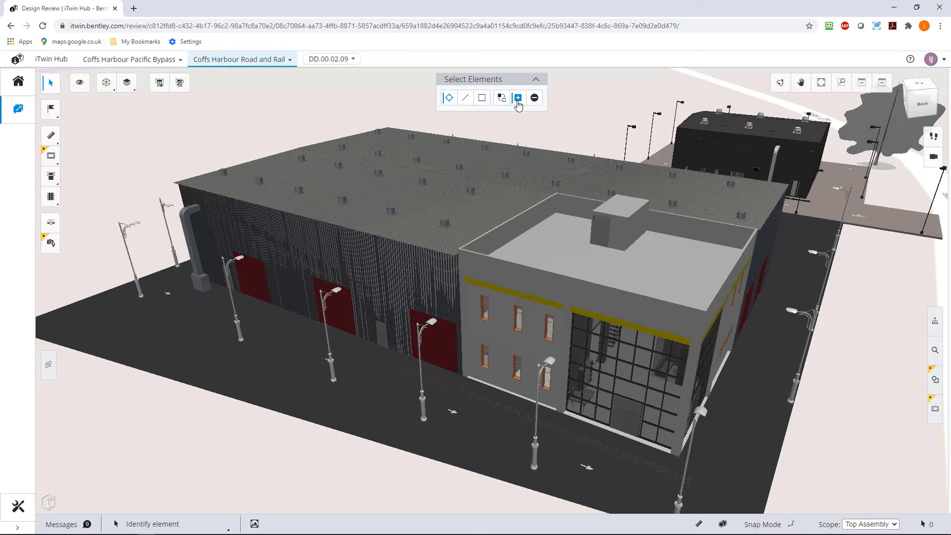
# Step: Switch to Replace, then Line selection, select two street lights with a line, and clear them
pyautogui.click(502, 98)
pyautogui.click(465, 100)
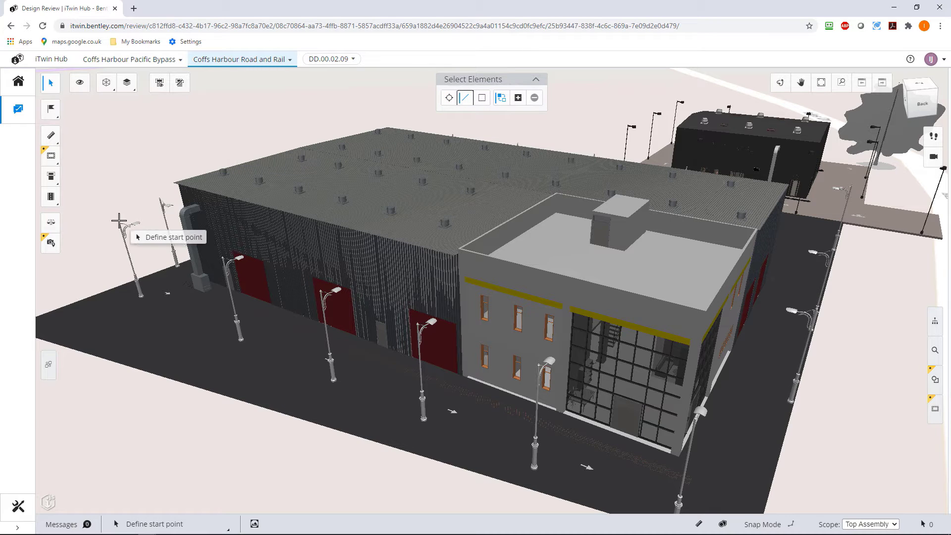
pyautogui.click(94, 262)
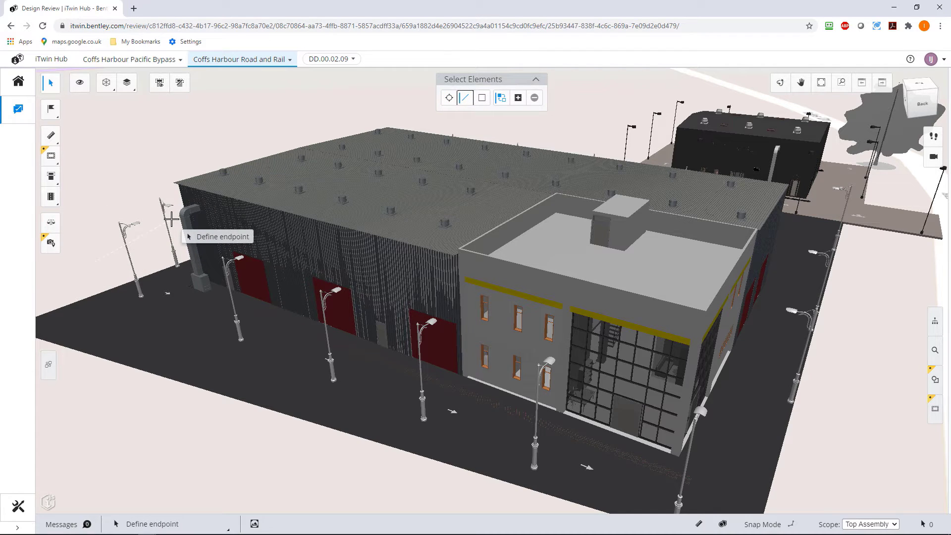
pyautogui.click(171, 219)
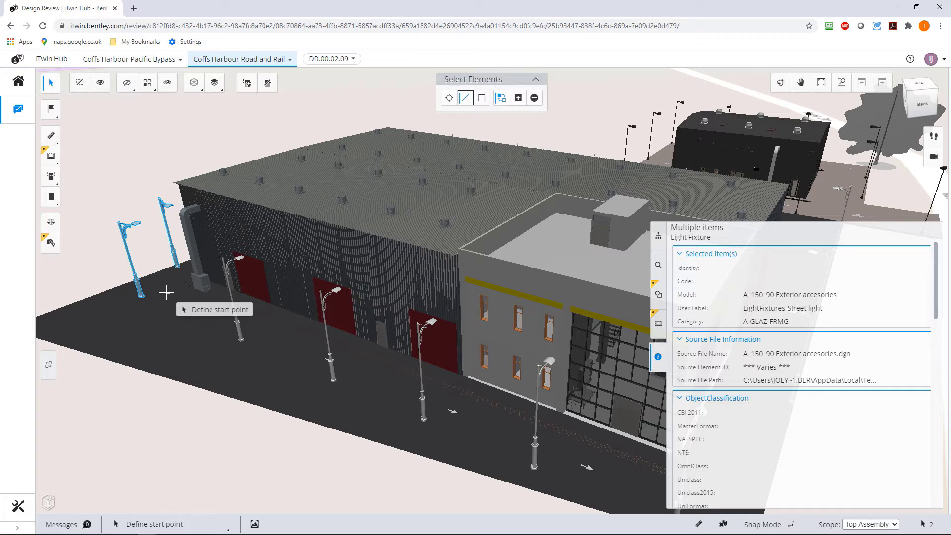
pyautogui.click(80, 83)
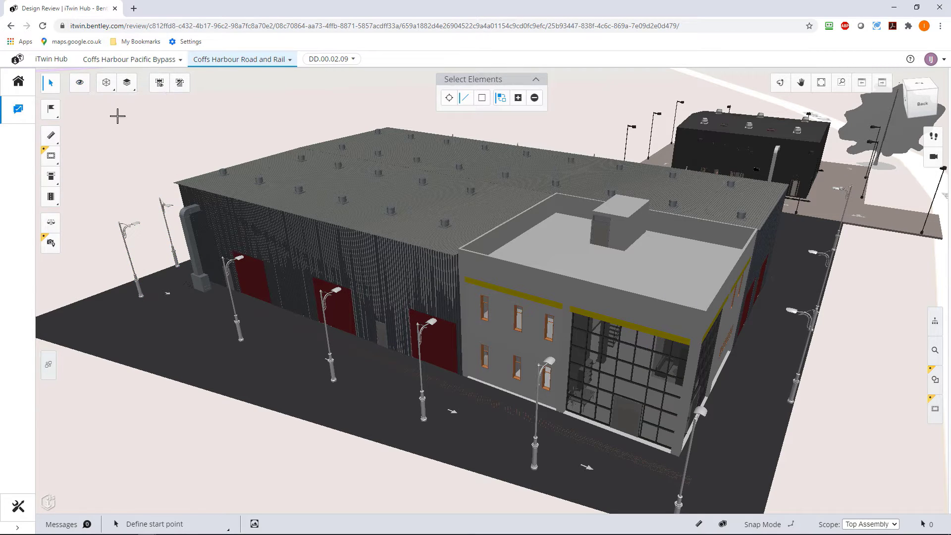
# Step: Draw a second line across the street lights to select them, then clear the selection
pyautogui.click(112, 260)
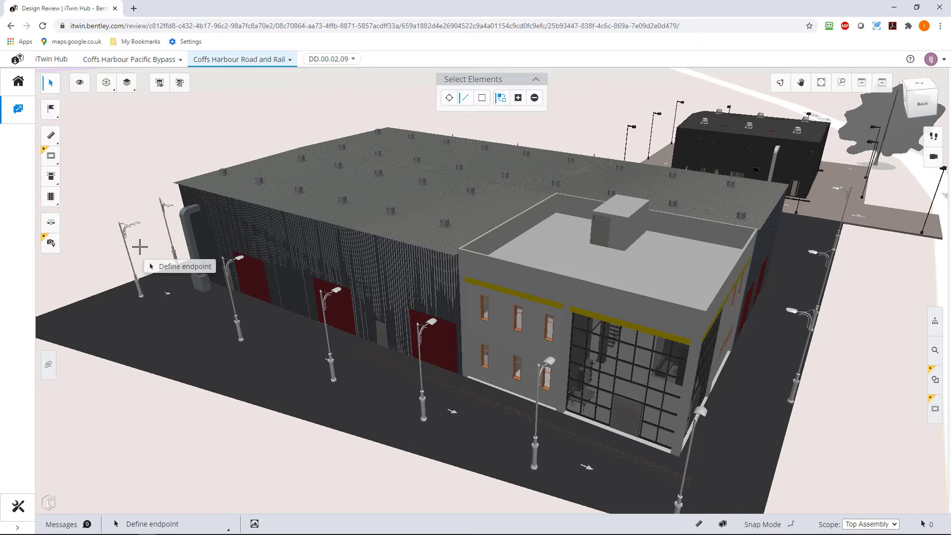
pyautogui.click(169, 219)
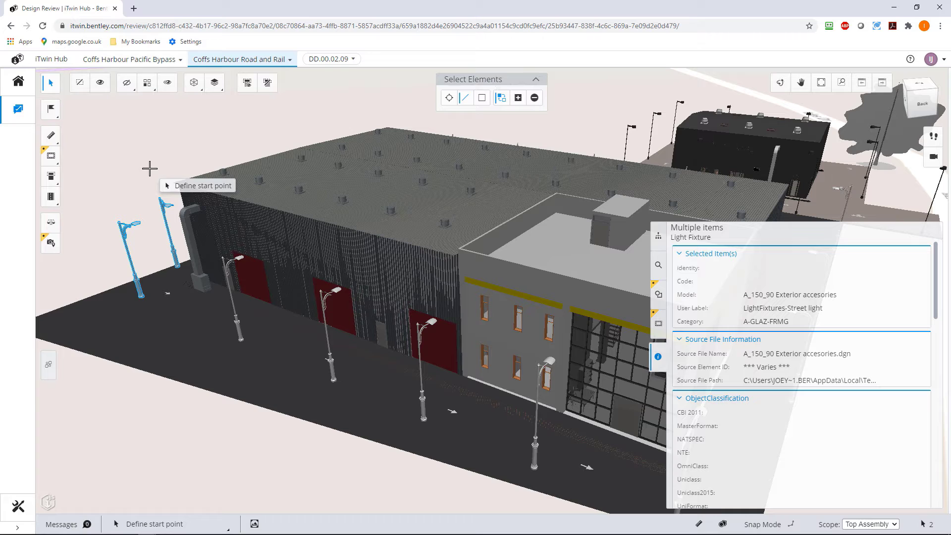
pyautogui.click(80, 86)
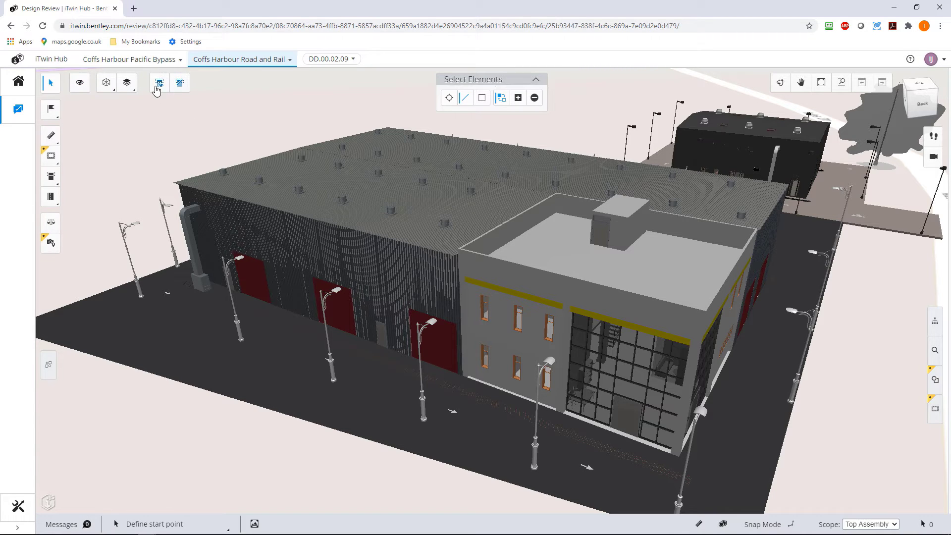
# Step: Switch to Pointer mode, select the office block's roof slab, and collapse its properties panel
pyautogui.click(50, 83)
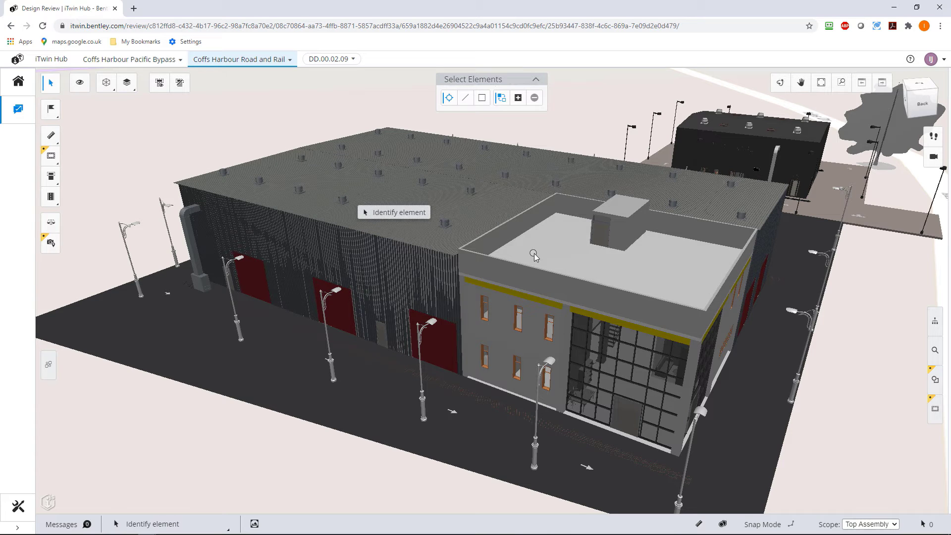
pyautogui.click(549, 246)
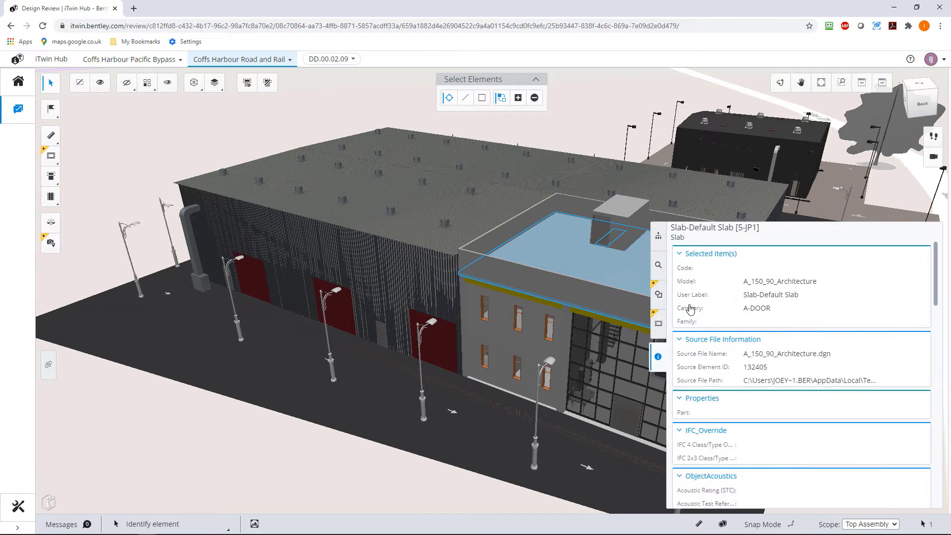
pyautogui.click(658, 357)
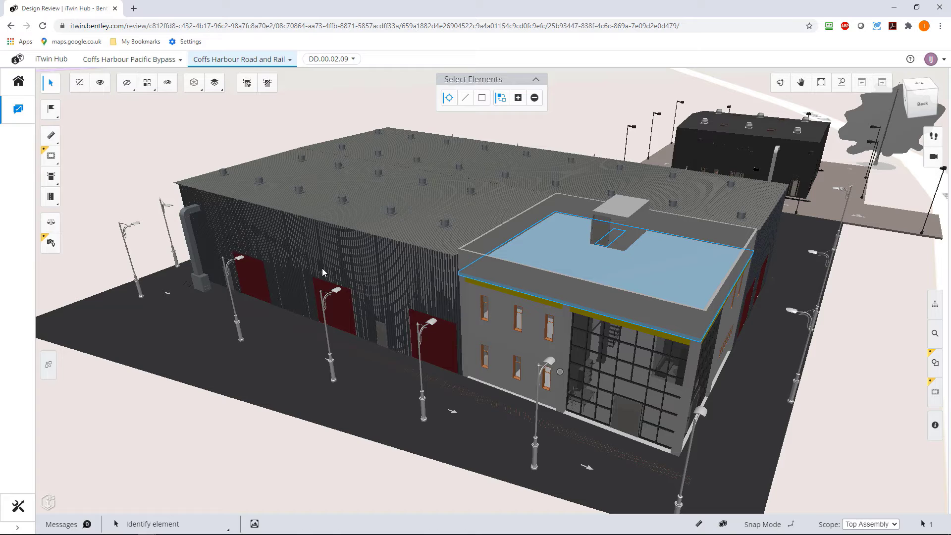
# Step: Hide the selected roof slab, then clear the hidden elements so it returns
pyautogui.click(133, 93)
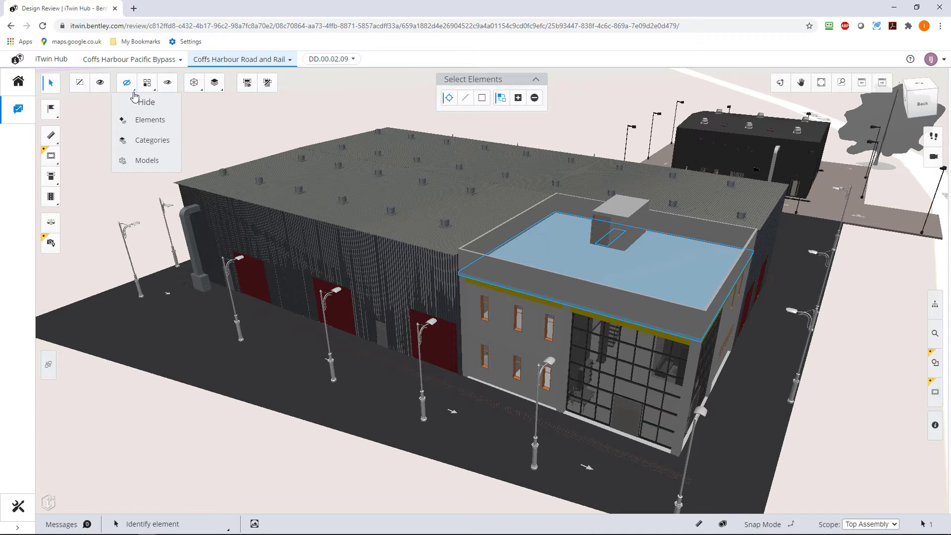
pyautogui.click(145, 121)
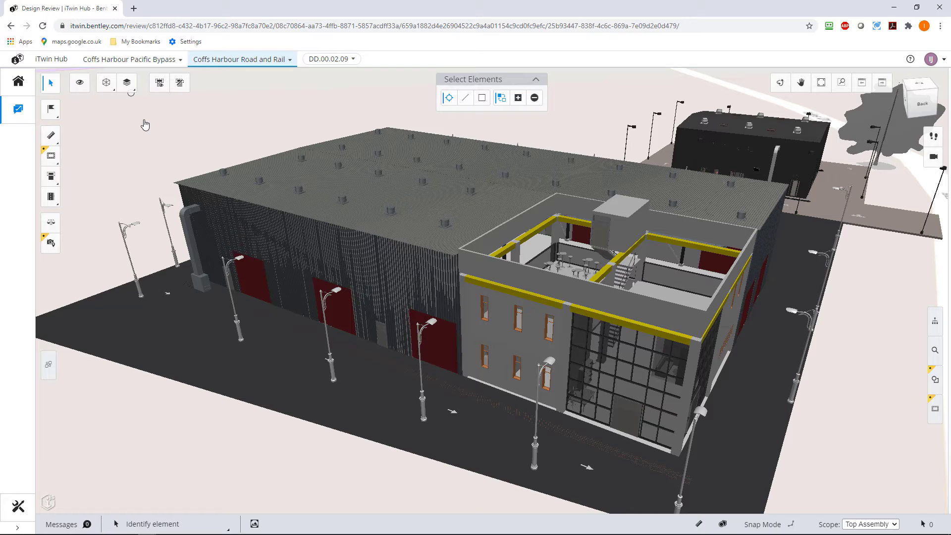
pyautogui.click(80, 84)
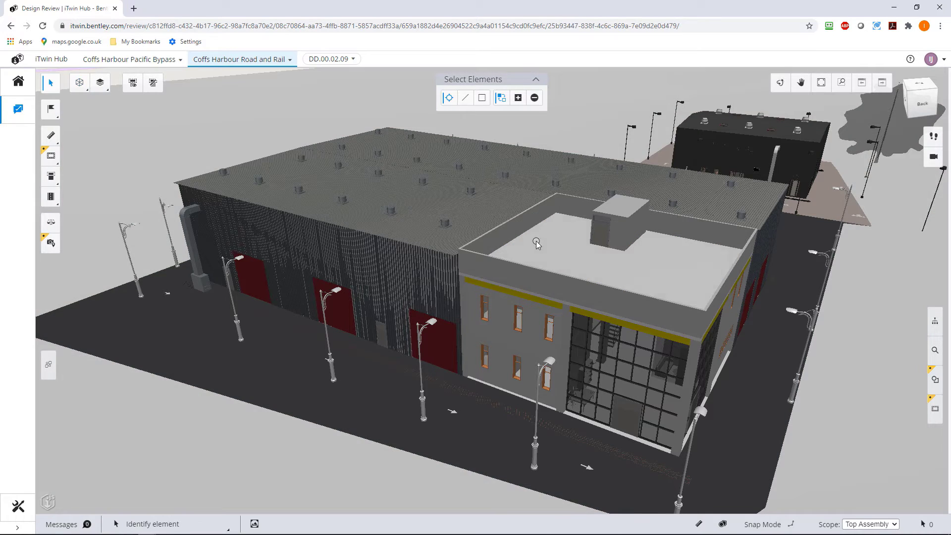
# Step: Select the front building's roof slab and hide its whole category
pyautogui.click(531, 240)
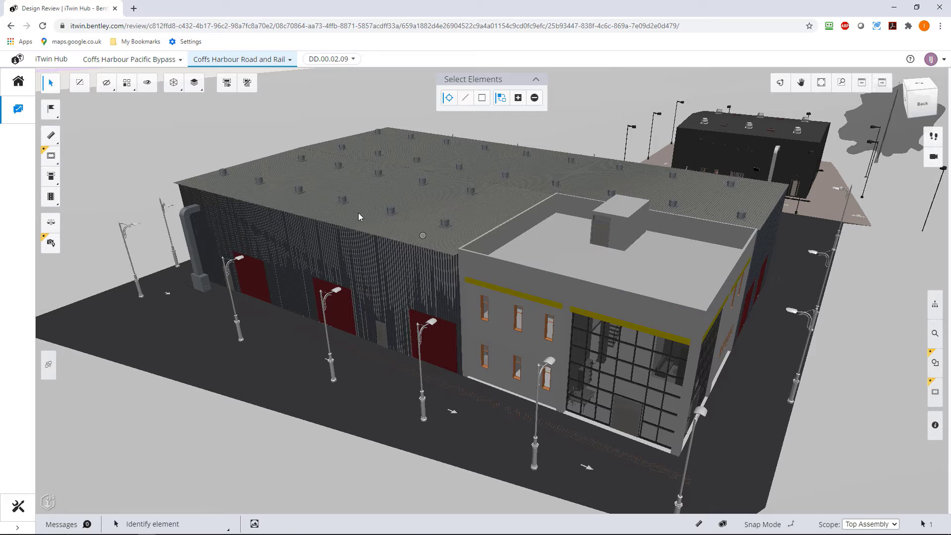
pyautogui.click(569, 255)
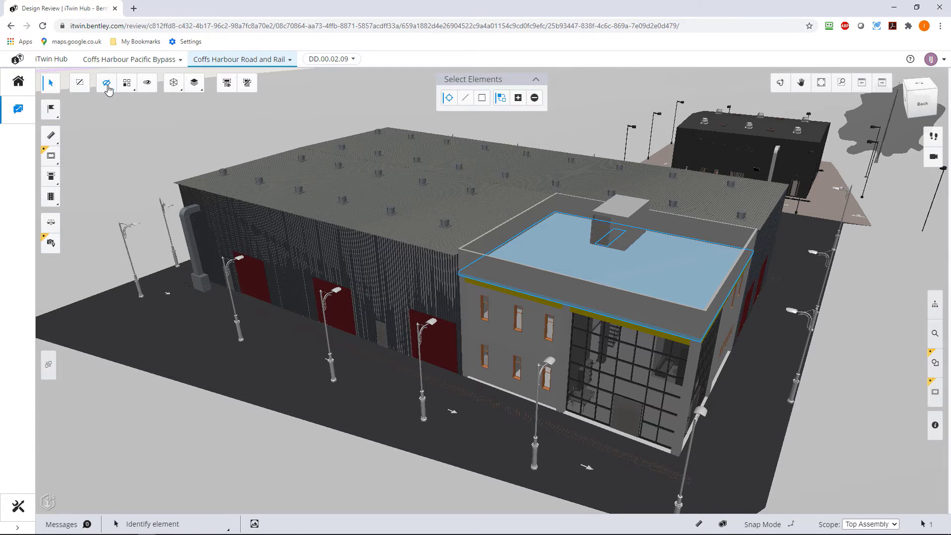
pyautogui.click(107, 84)
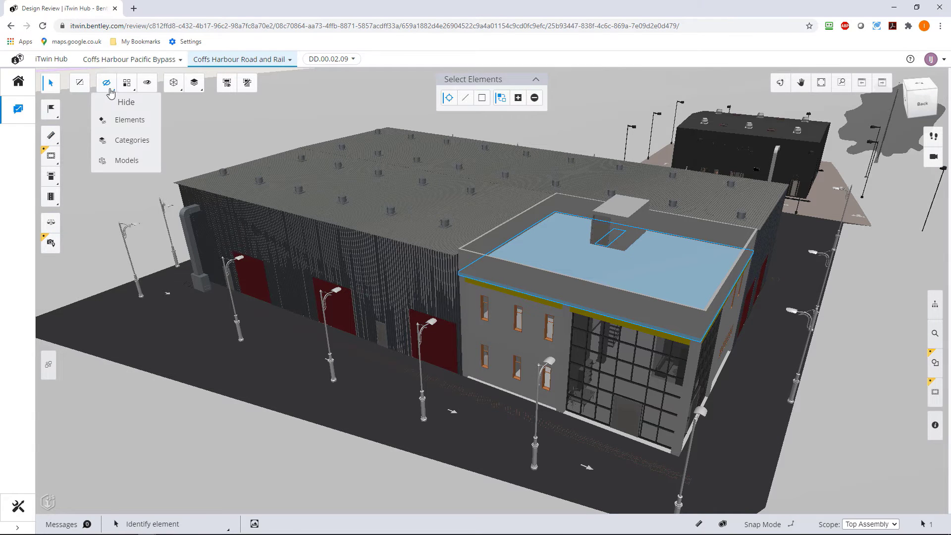
pyautogui.click(137, 142)
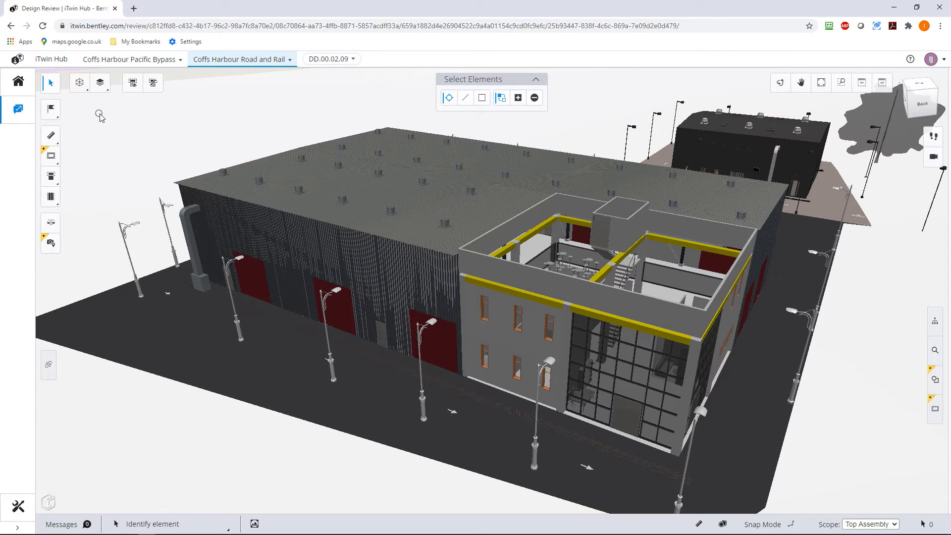
# Step: Turn all categories back on from the Categories list, restoring the front roof
pyautogui.click(101, 84)
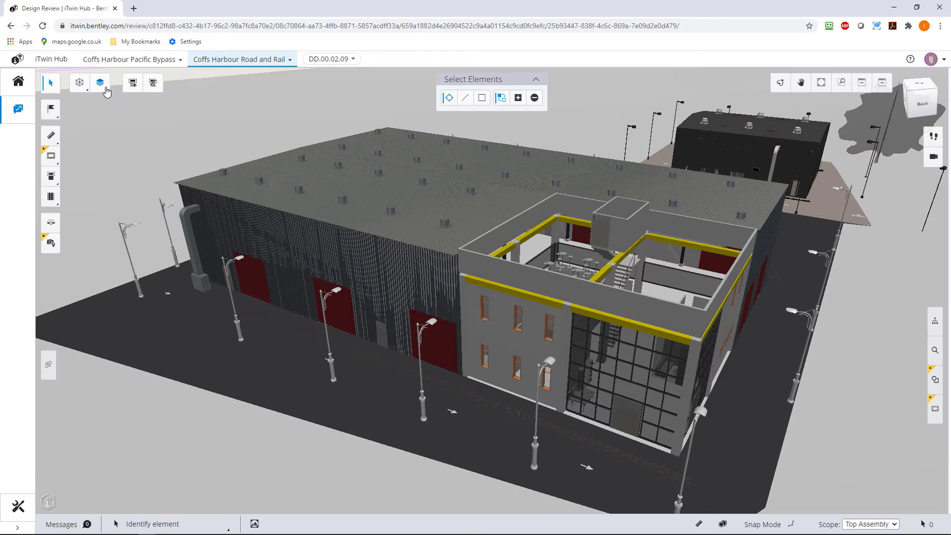
pyautogui.click(105, 88)
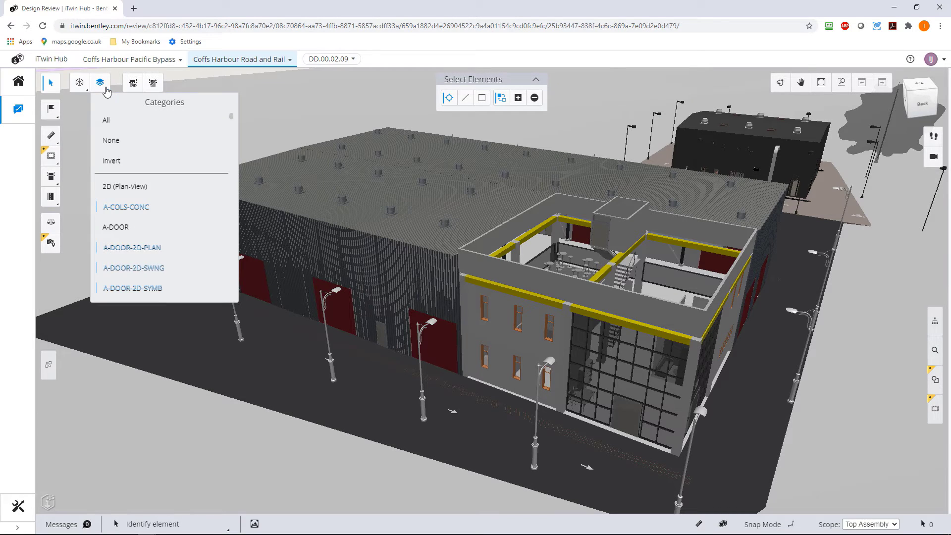
pyautogui.click(108, 122)
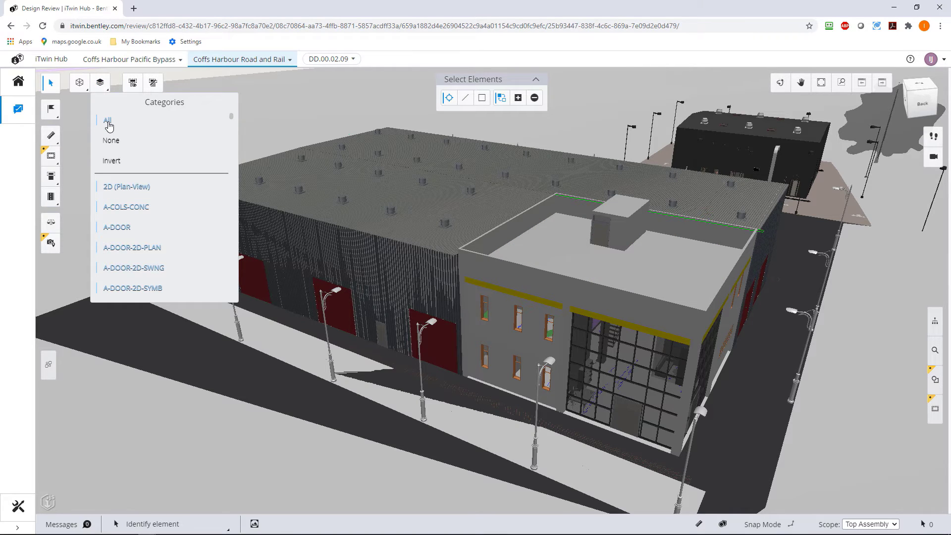
pyautogui.click(263, 124)
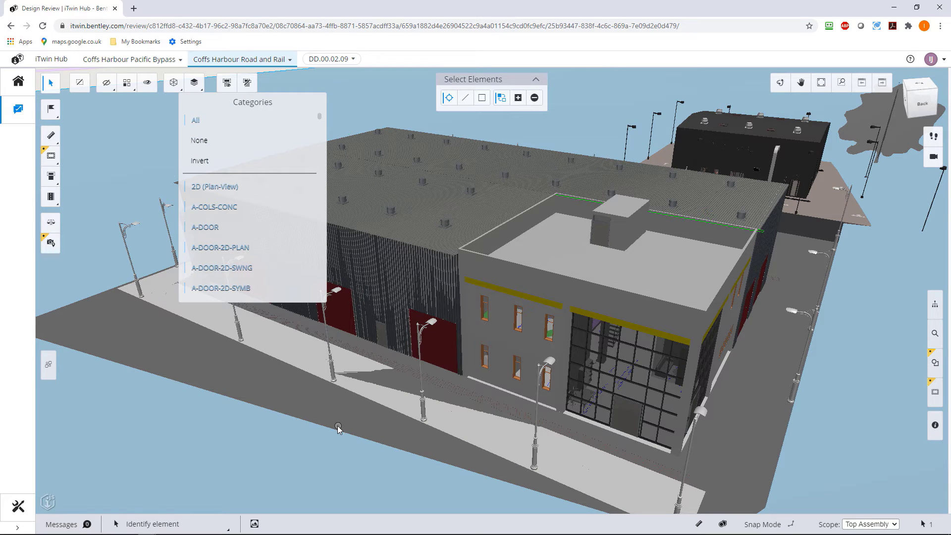
# Step: Open and close the Models list, clear the selection, and show the Saved Views panel
pyautogui.click(172, 85)
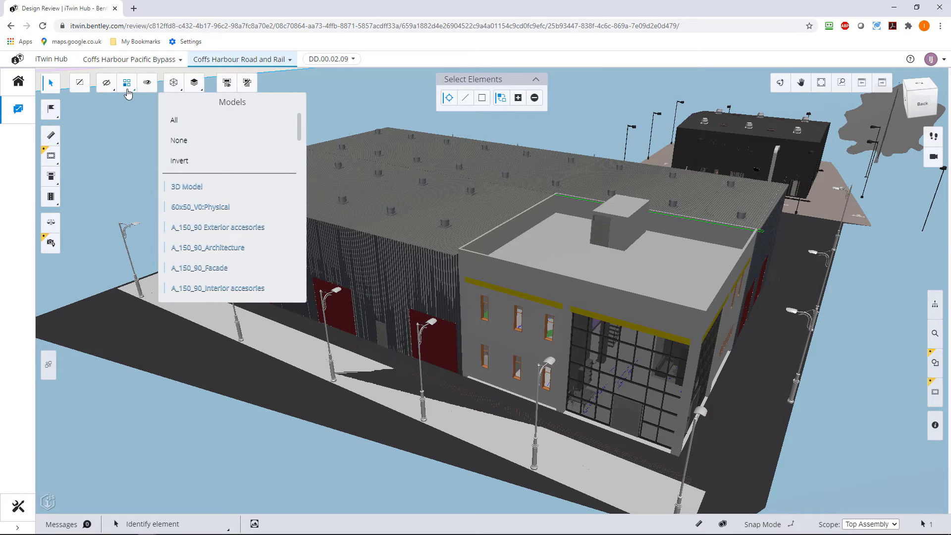
pyautogui.click(173, 83)
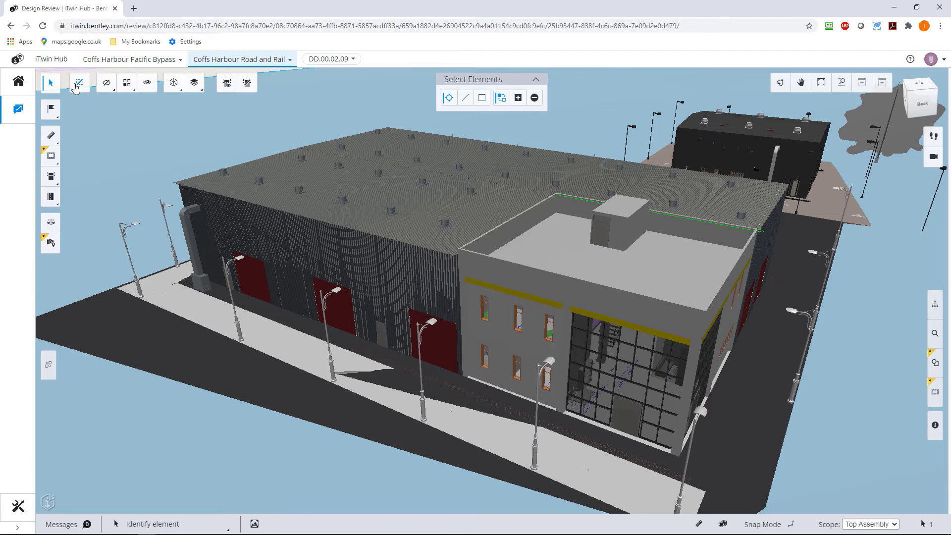
pyautogui.click(81, 174)
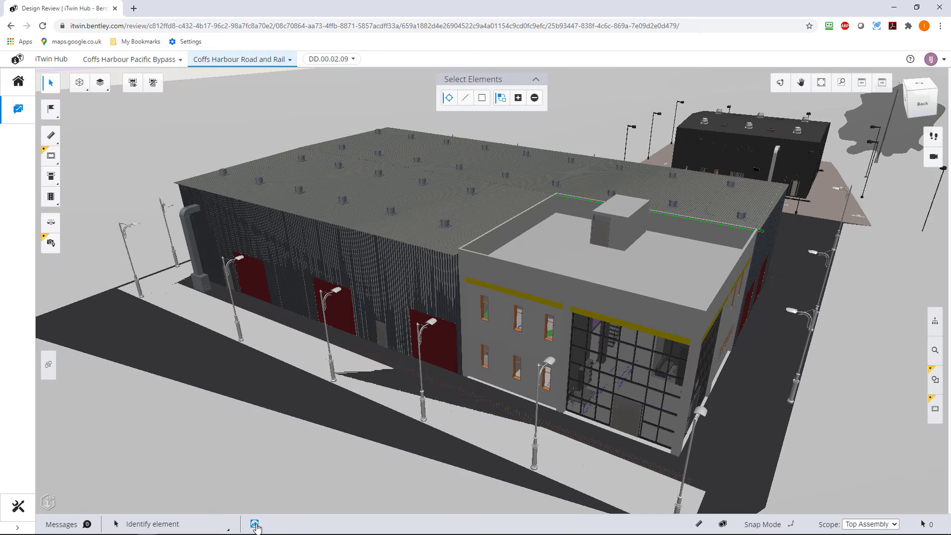
pyautogui.click(254, 524)
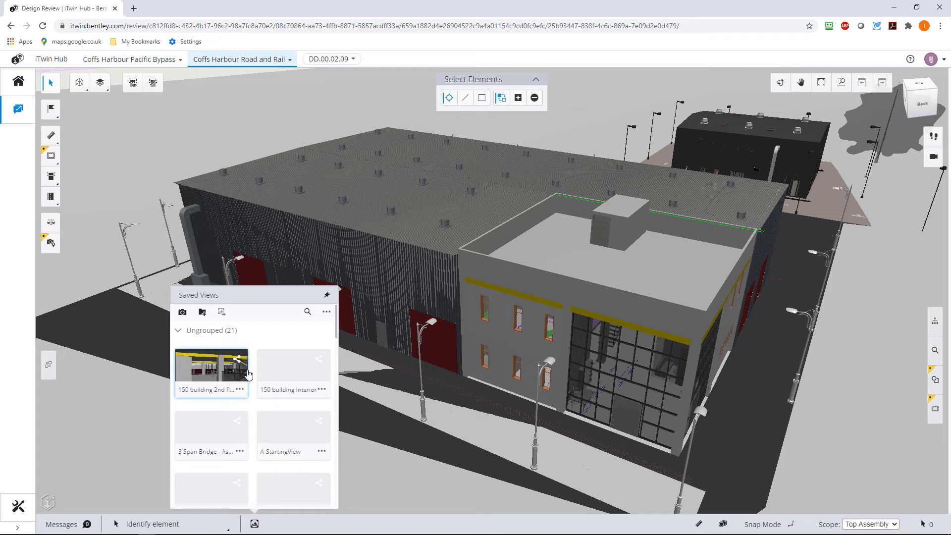
# Step: Apply the 'buildings exterior' saved view, then close the Saved Views panel
pyautogui.scroll(-1, 259, 388)
pyautogui.scroll(-5, 258, 397)
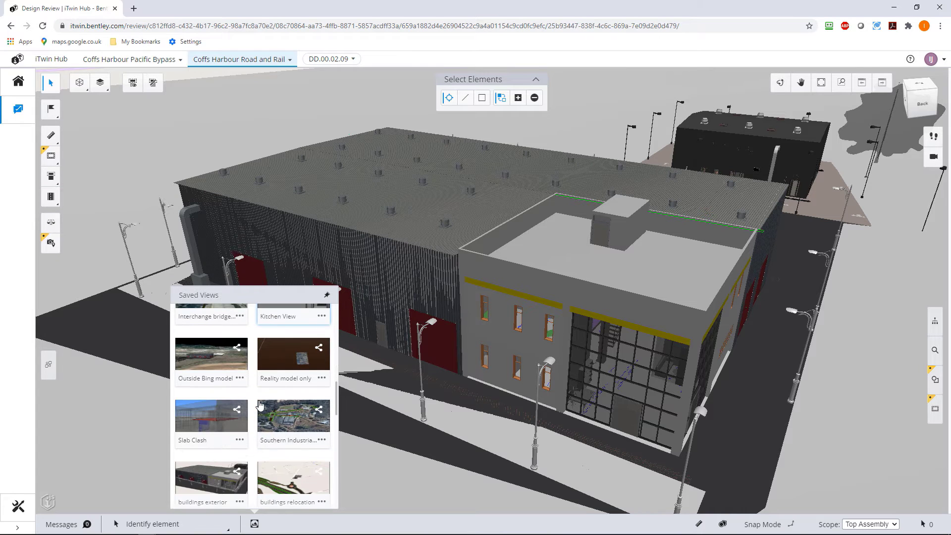
pyautogui.click(212, 483)
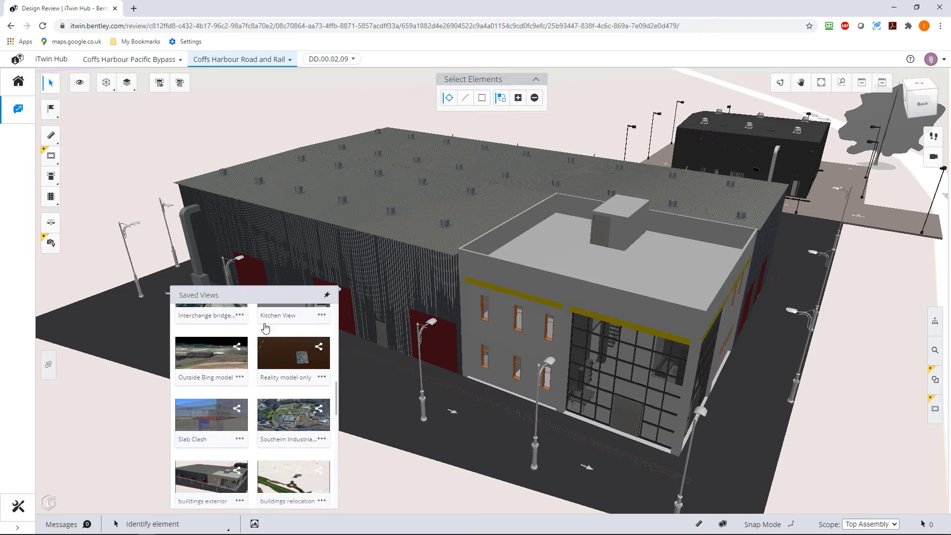
pyautogui.click(255, 524)
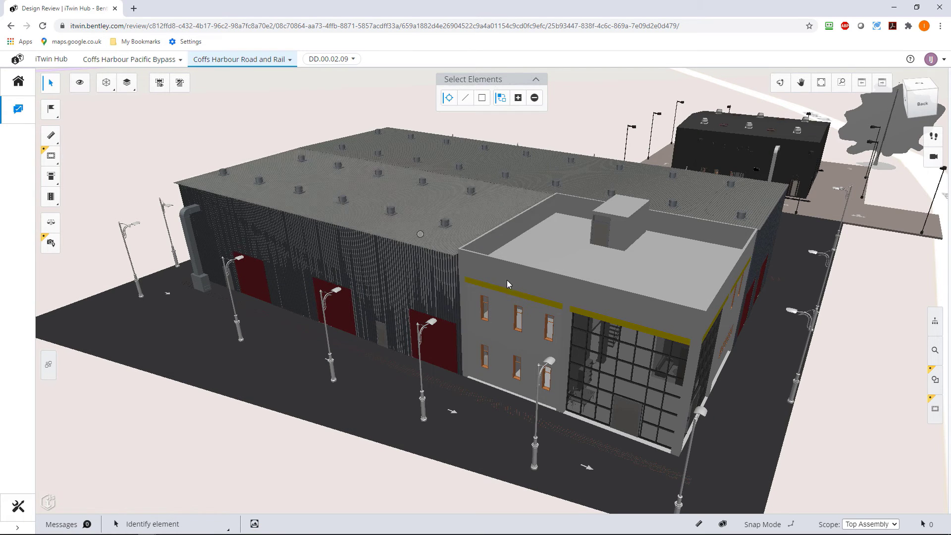
pyautogui.click(548, 252)
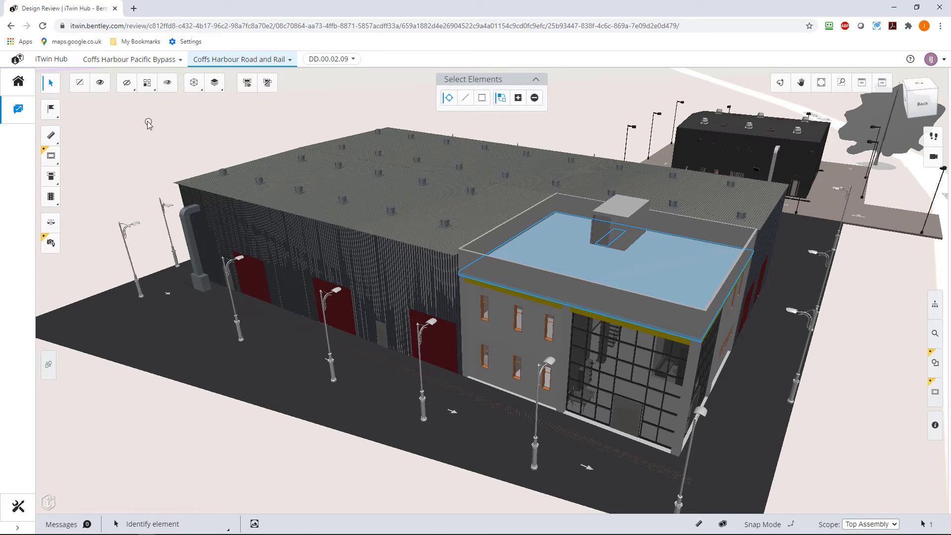
pyautogui.click(127, 87)
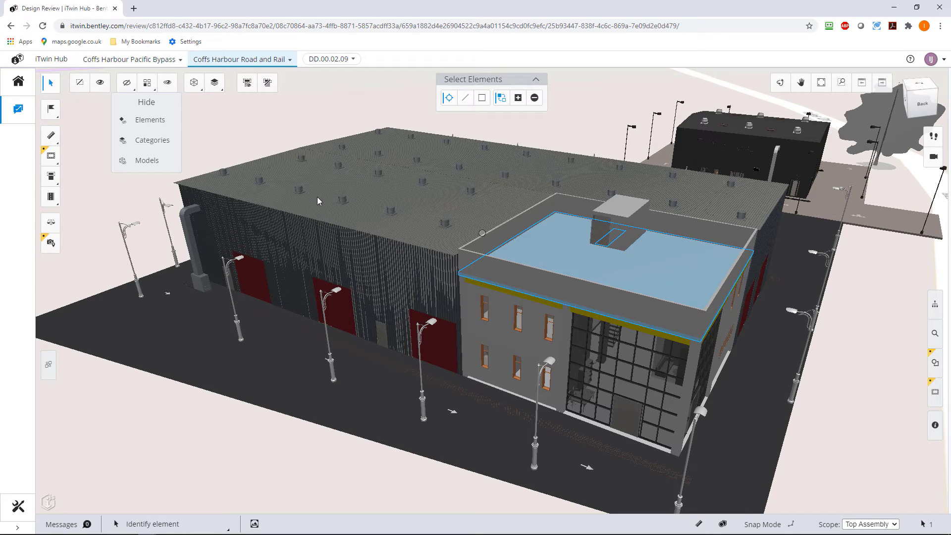
pyautogui.click(146, 161)
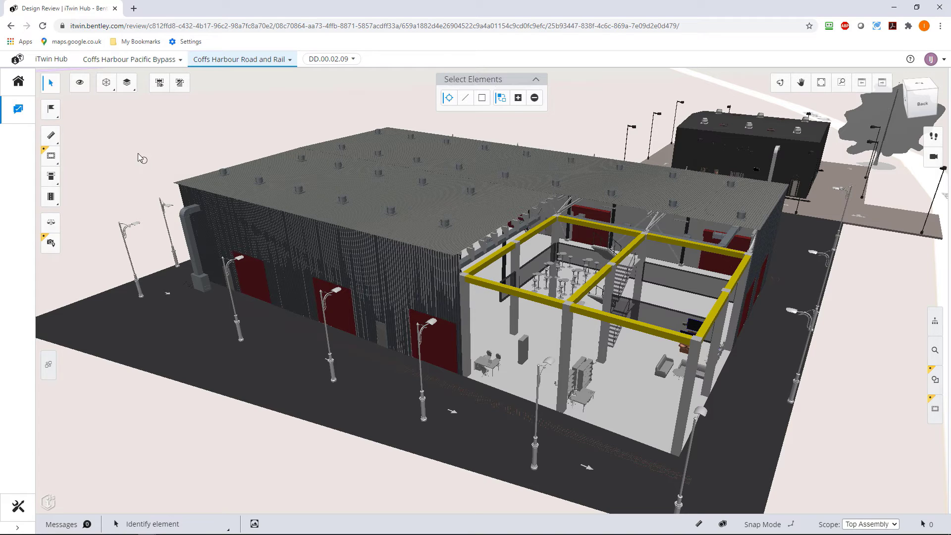
pyautogui.click(107, 91)
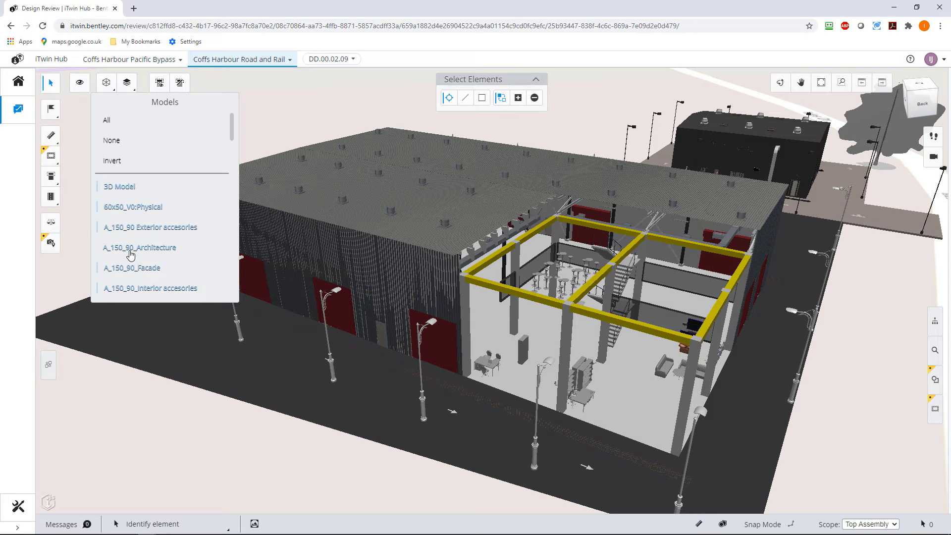
pyautogui.click(131, 253)
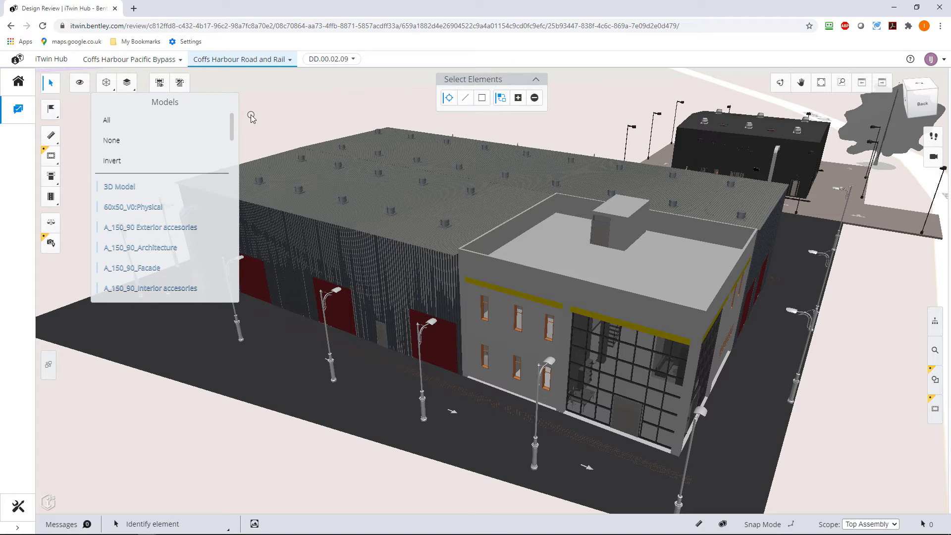
pyautogui.click(109, 86)
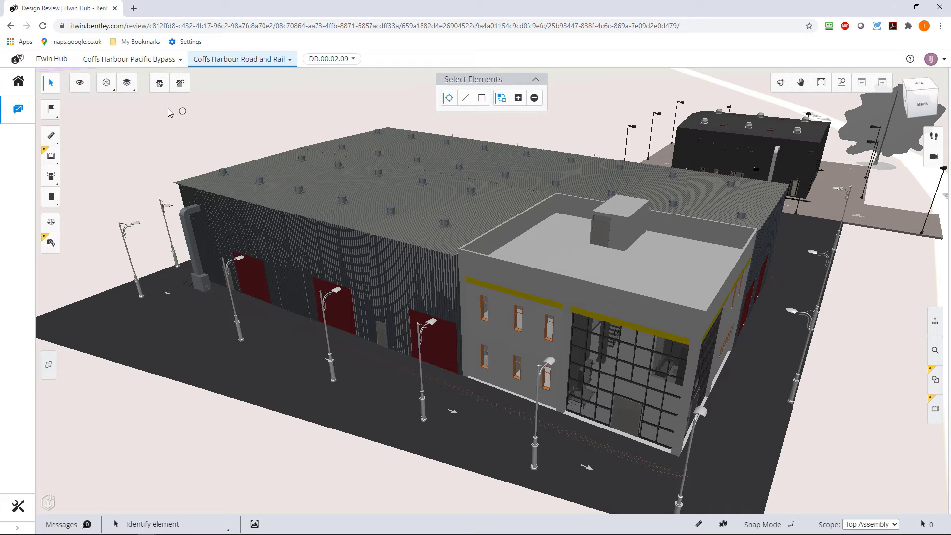
pyautogui.click(128, 85)
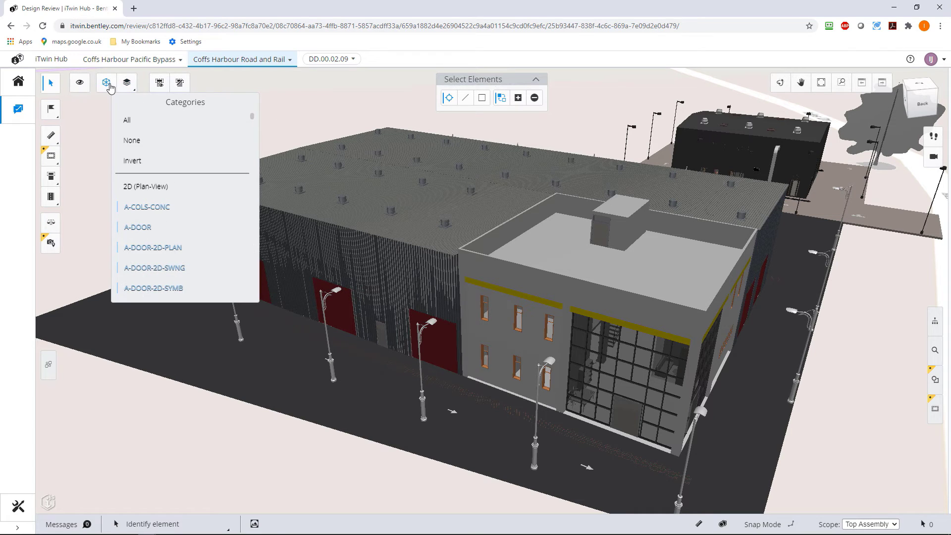
# Step: Select the front office block's roof slab and close the Models list
pyautogui.click(127, 82)
pyautogui.click(537, 248)
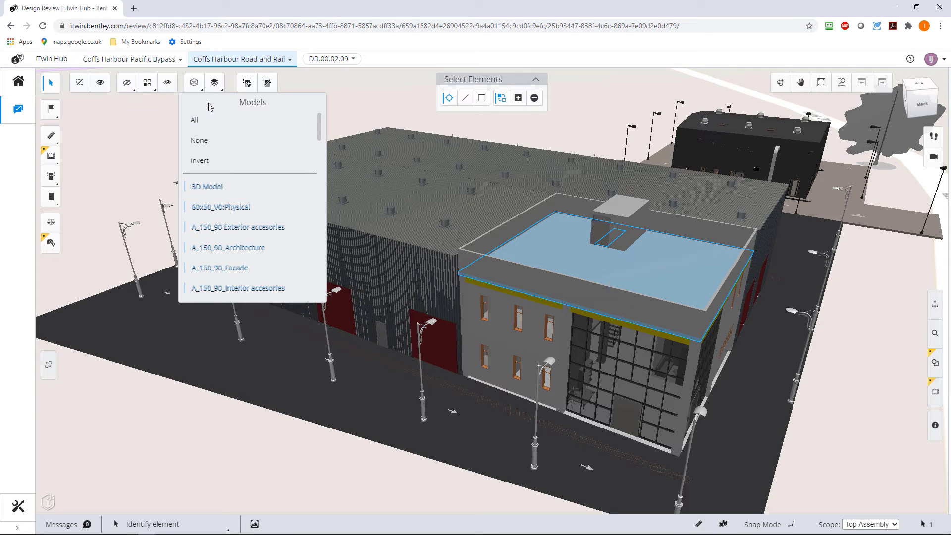
pyautogui.click(191, 87)
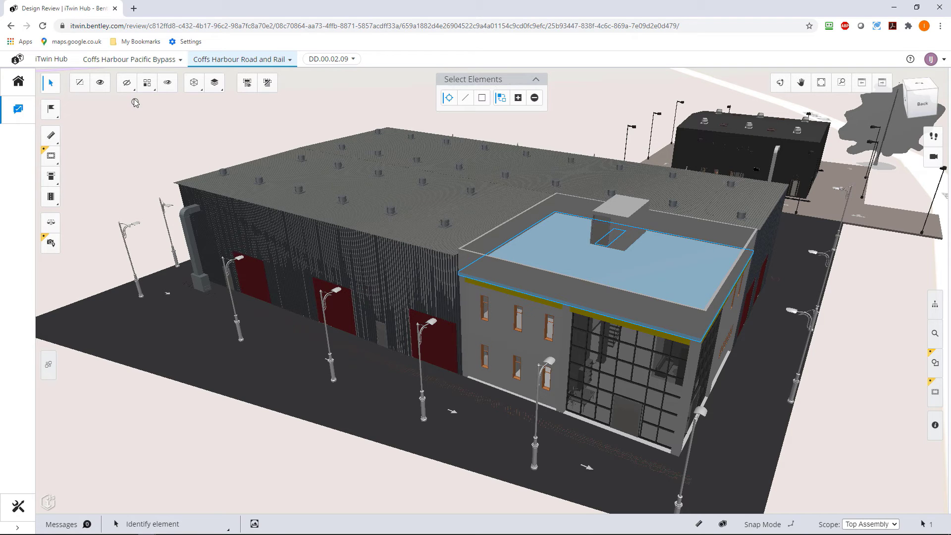
pyautogui.click(148, 85)
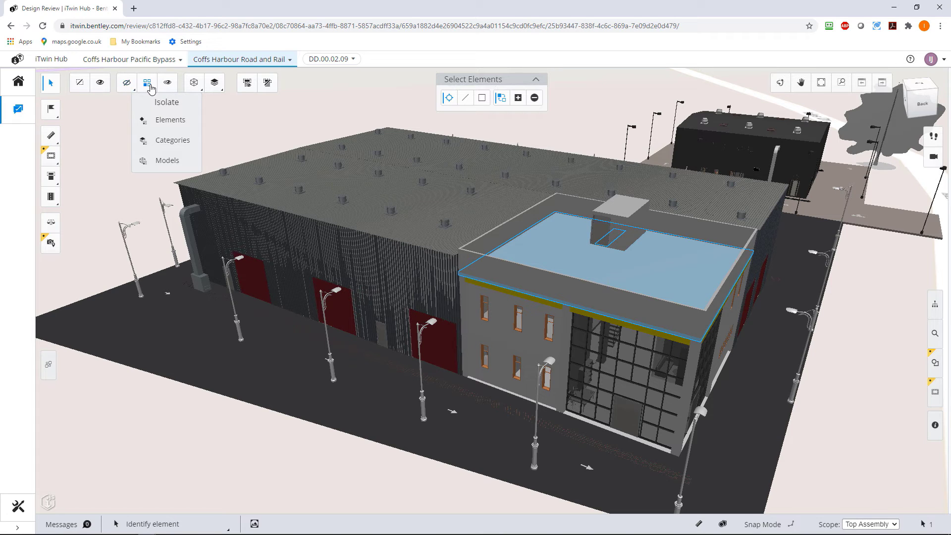
pyautogui.click(168, 125)
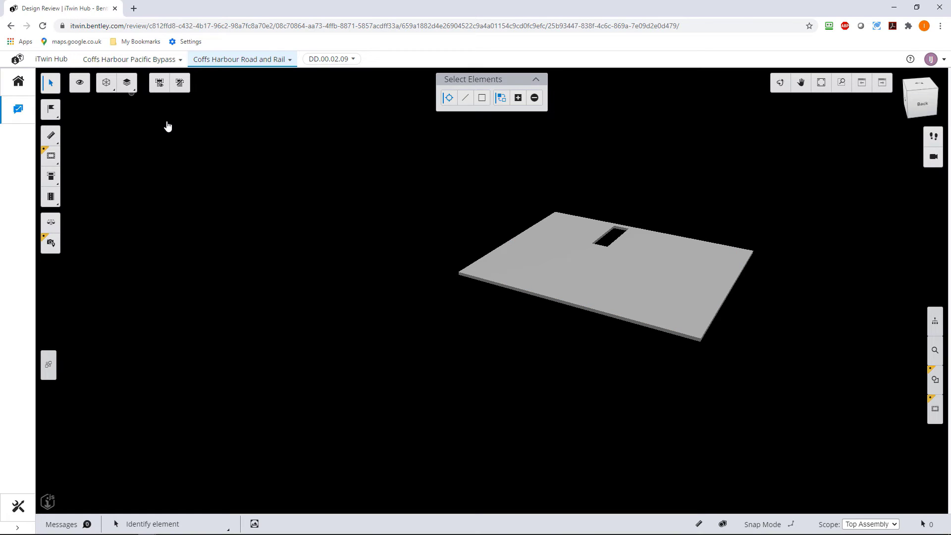
pyautogui.click(80, 85)
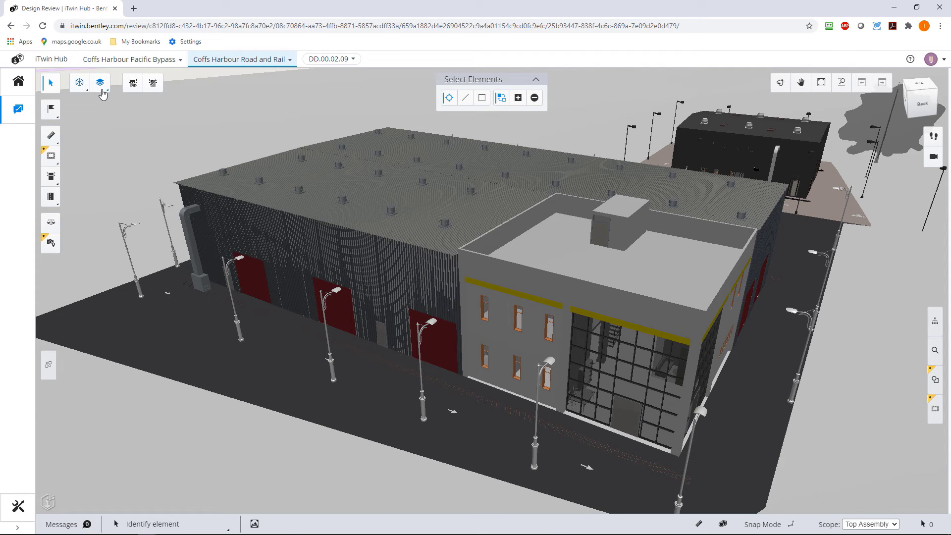
pyautogui.click(103, 89)
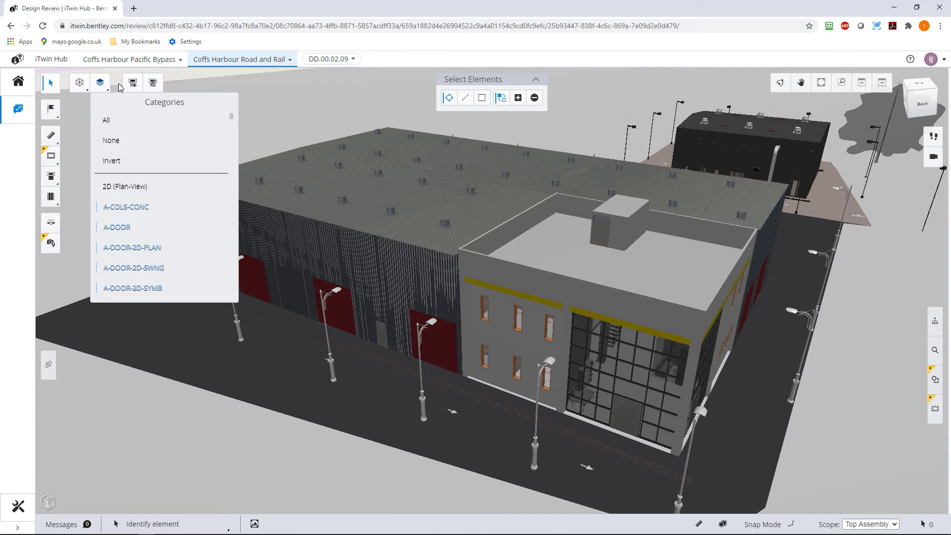
pyautogui.click(94, 87)
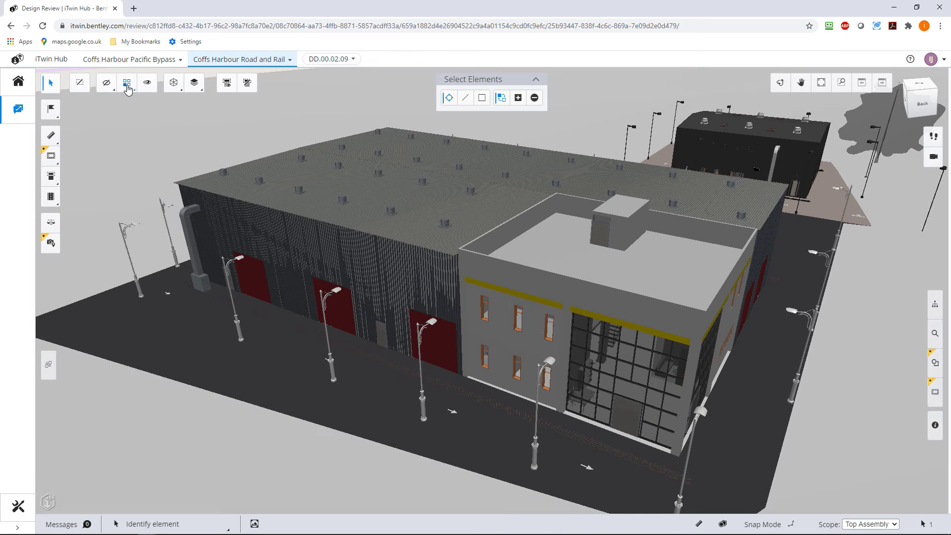
pyautogui.click(127, 85)
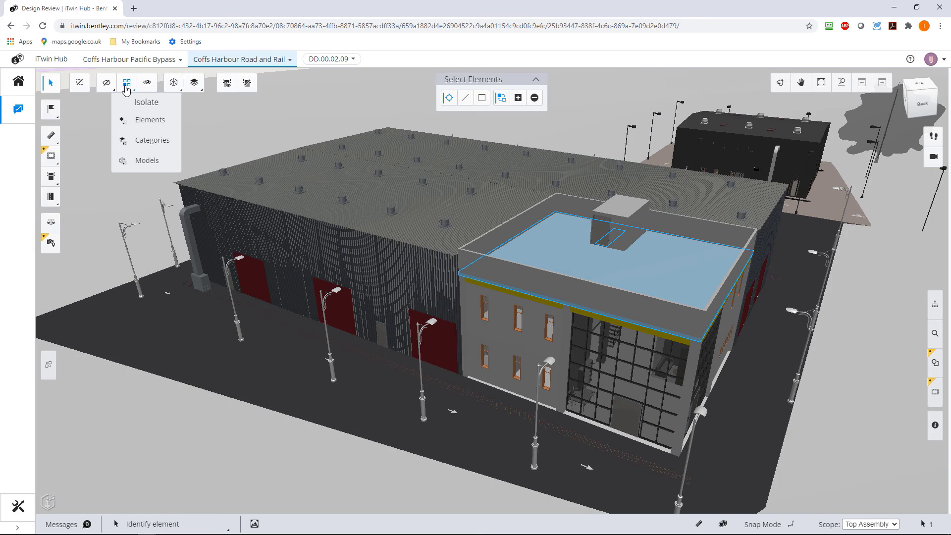
# Step: Dismiss the Isolate choices and emphasize the selected front roof slab, fading the rest
pyautogui.click(127, 87)
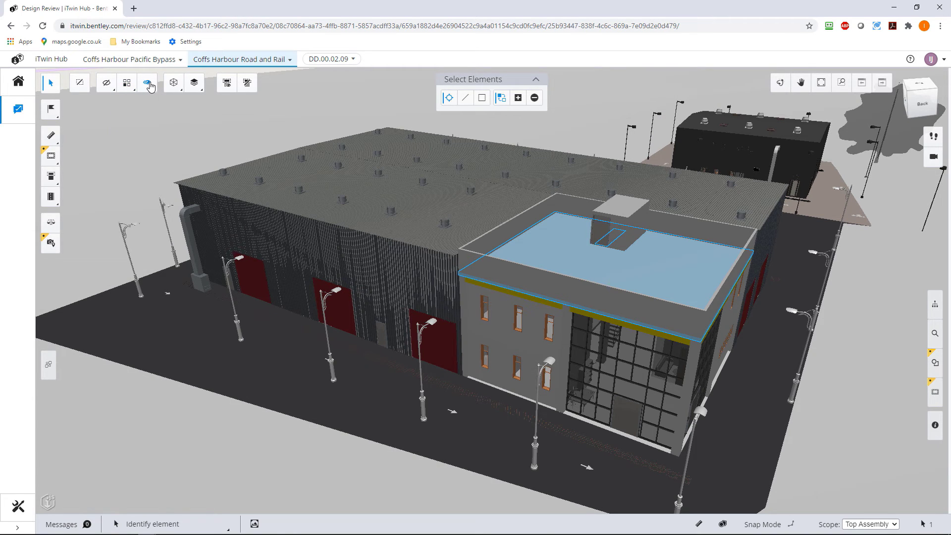
pyautogui.click(150, 86)
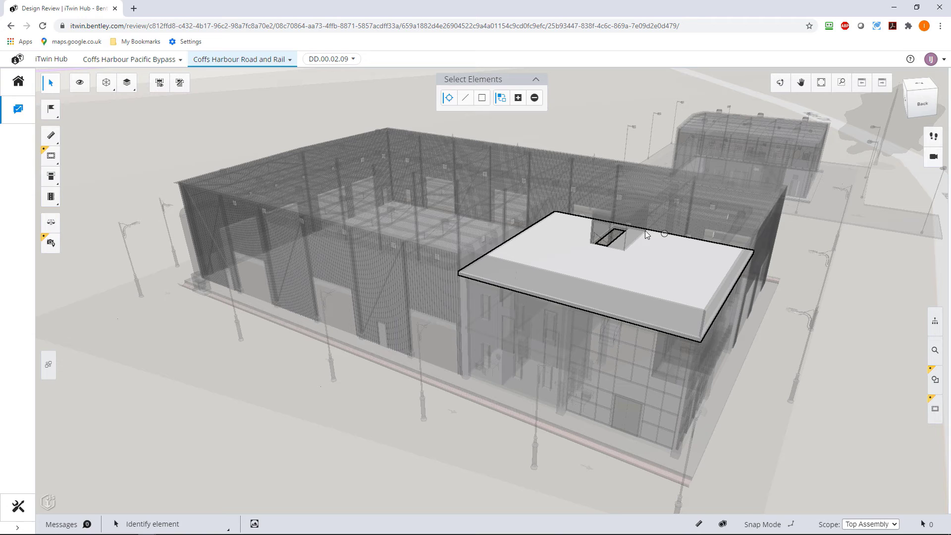
pyautogui.moveTo(584, 264)
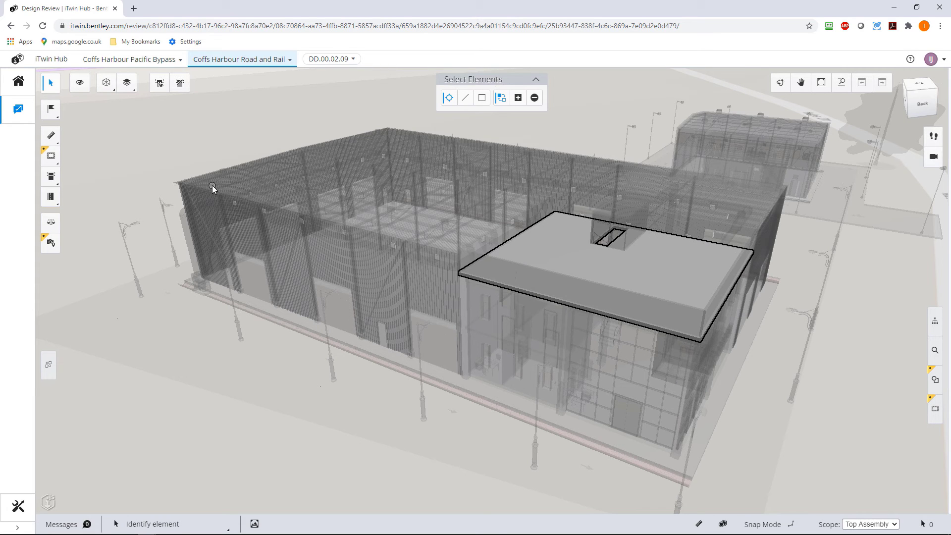
# Step: Clear emphasis, hide the front roof slab element, then zoom in and select the yellow concrete beam
pyautogui.click(79, 82)
pyautogui.click(535, 250)
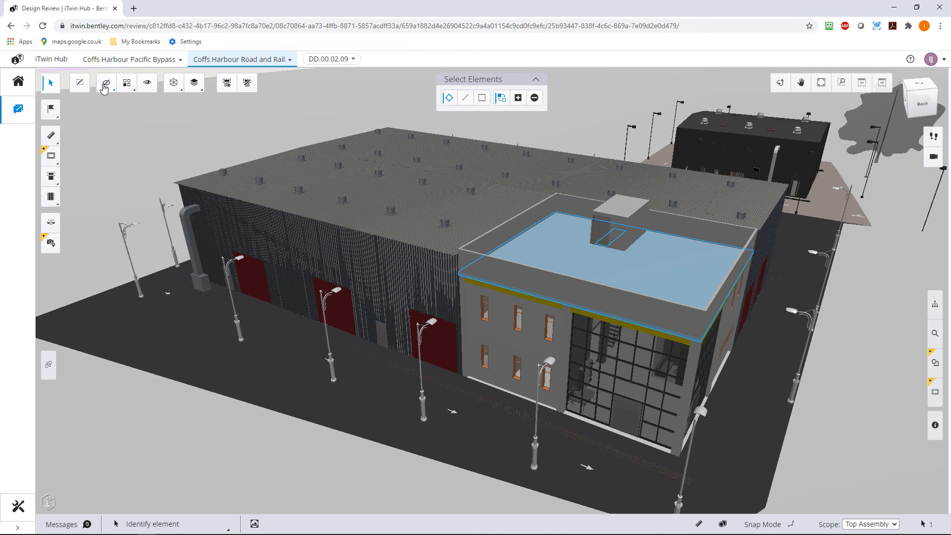
pyautogui.click(104, 88)
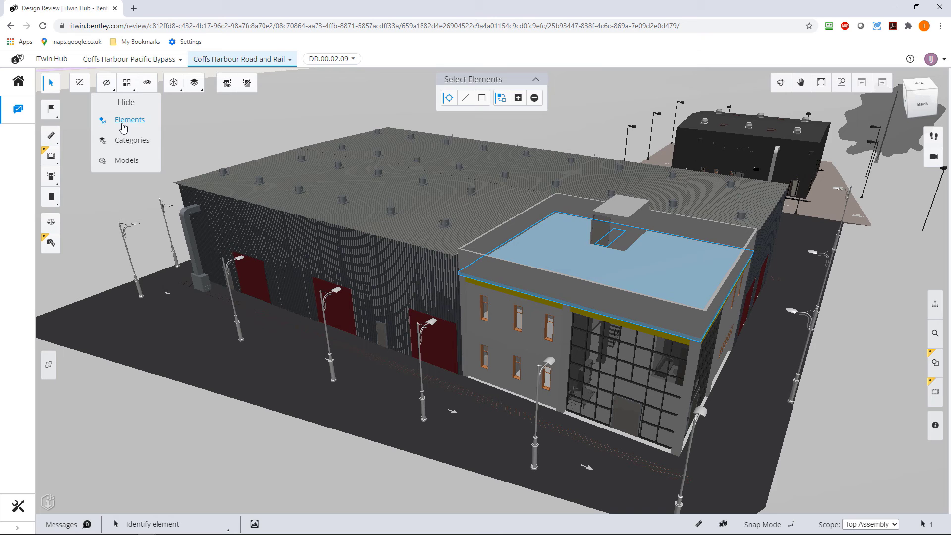
pyautogui.click(124, 124)
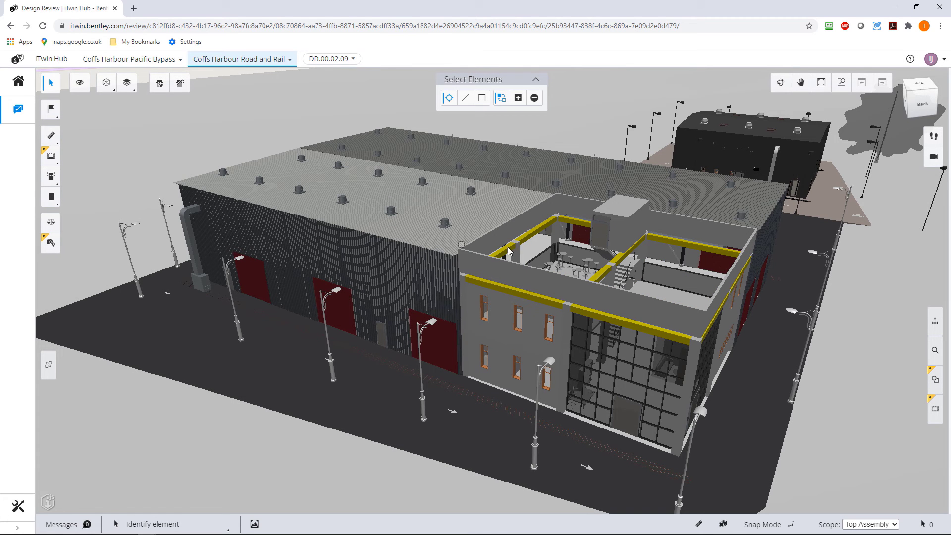
pyautogui.scroll(3, 717, 281)
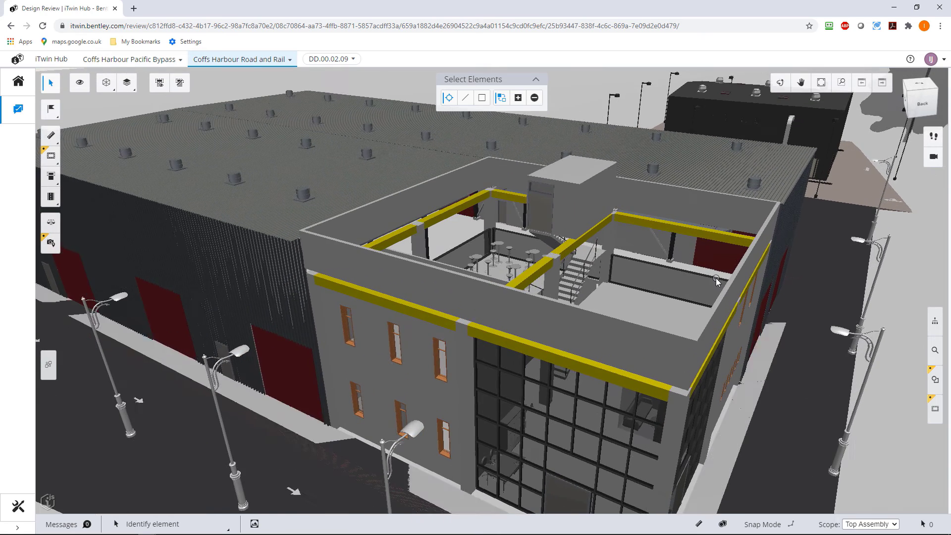
pyautogui.click(537, 272)
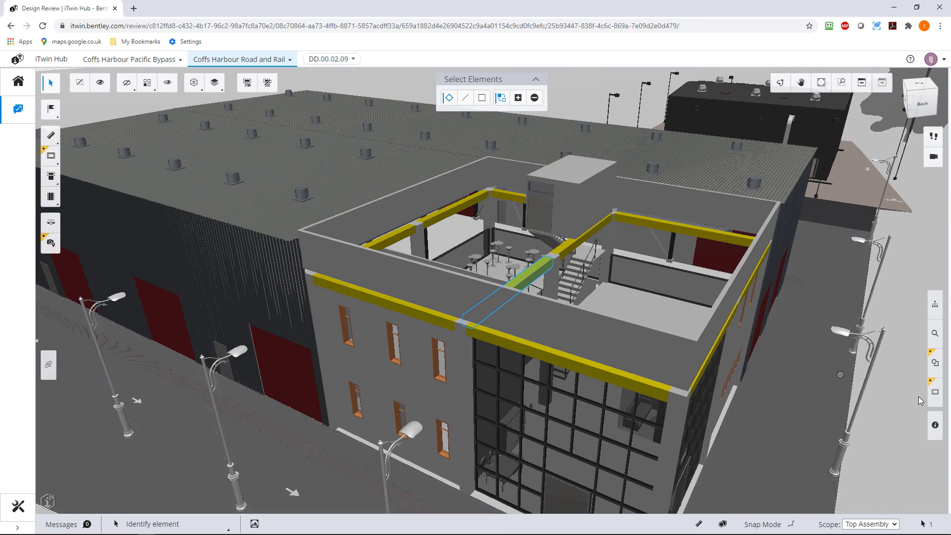
# Step: Show the beam's properties and scroll to its Structural - Concrete::Beams part definition and SQC400 section
pyautogui.click(935, 426)
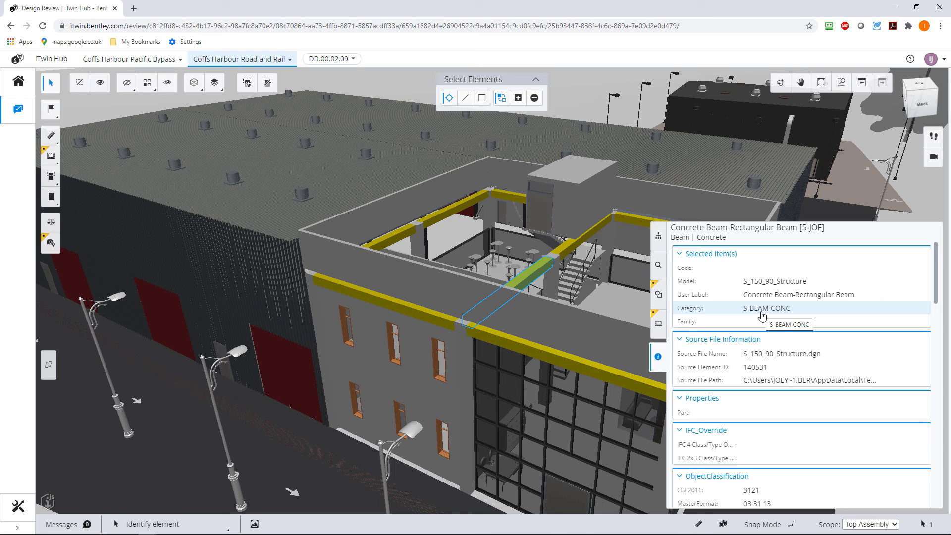
pyautogui.scroll(-6, 763, 316)
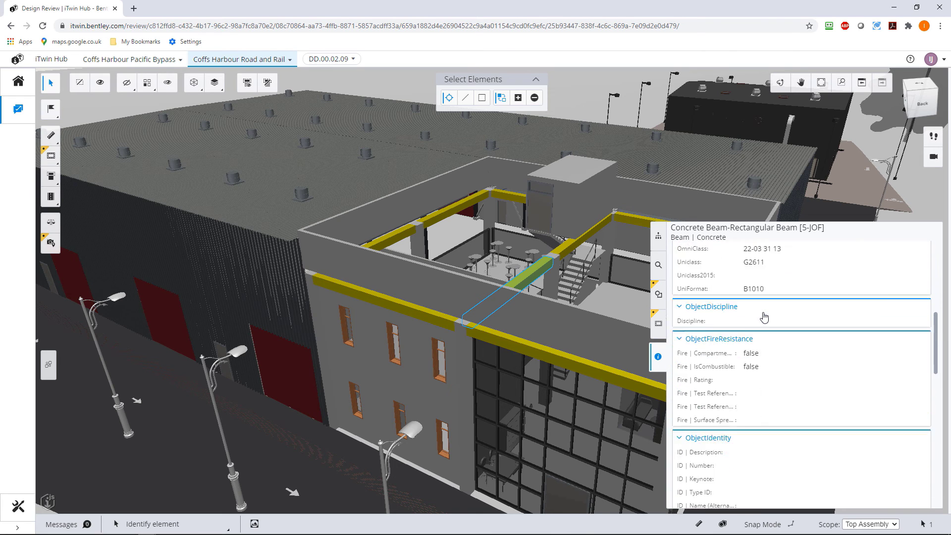
pyautogui.scroll(-8, 765, 317)
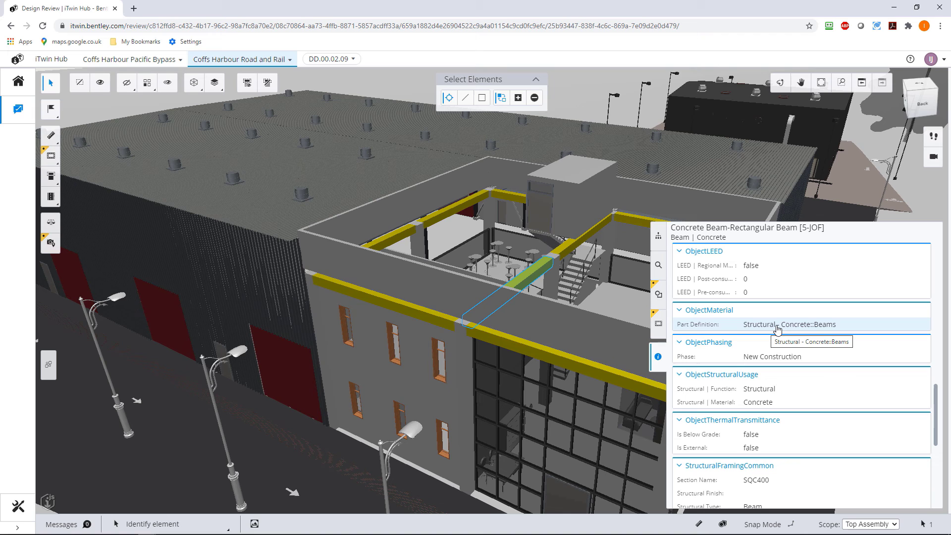
# Step: Find all 10 elements with part definition Structural - Concrete::Beams and select them all
pyautogui.rightClick(778, 330)
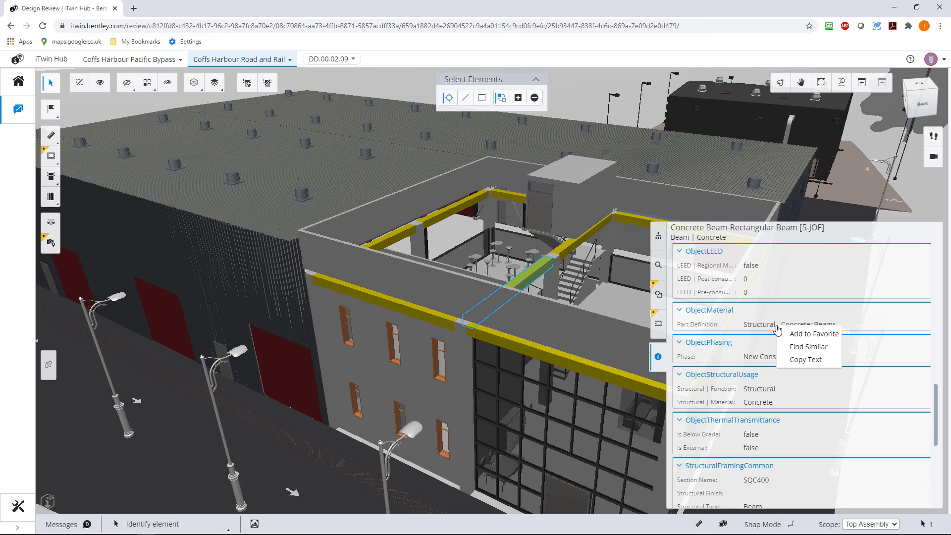
pyautogui.click(803, 347)
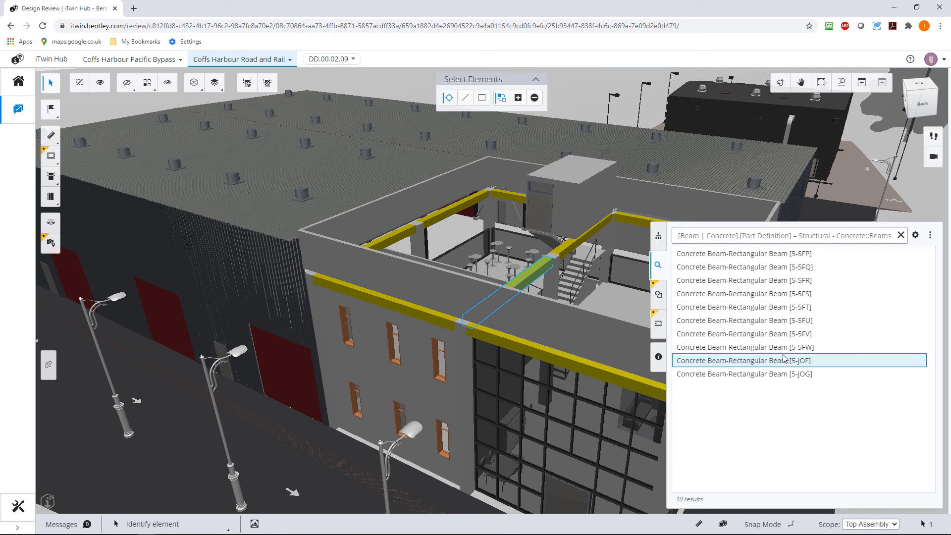
pyautogui.rightClick(743, 284)
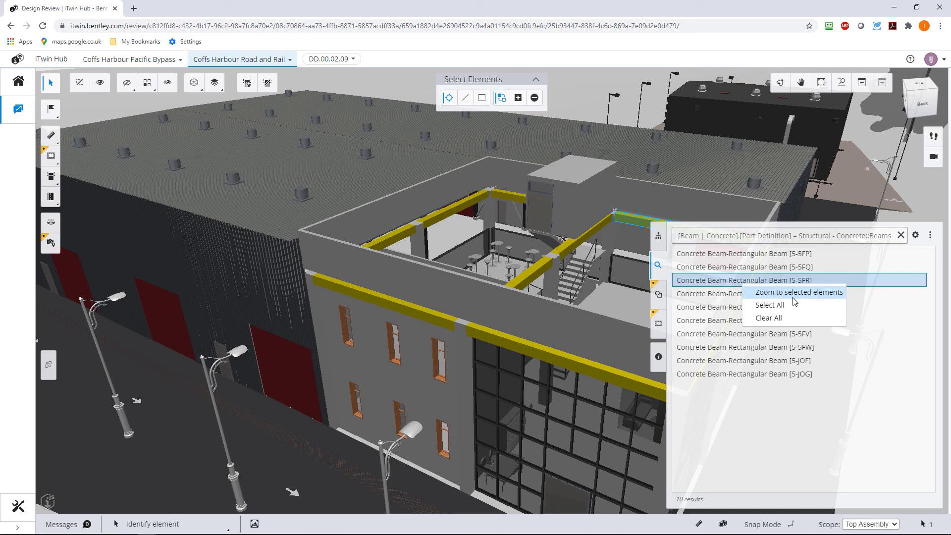
pyautogui.click(785, 312)
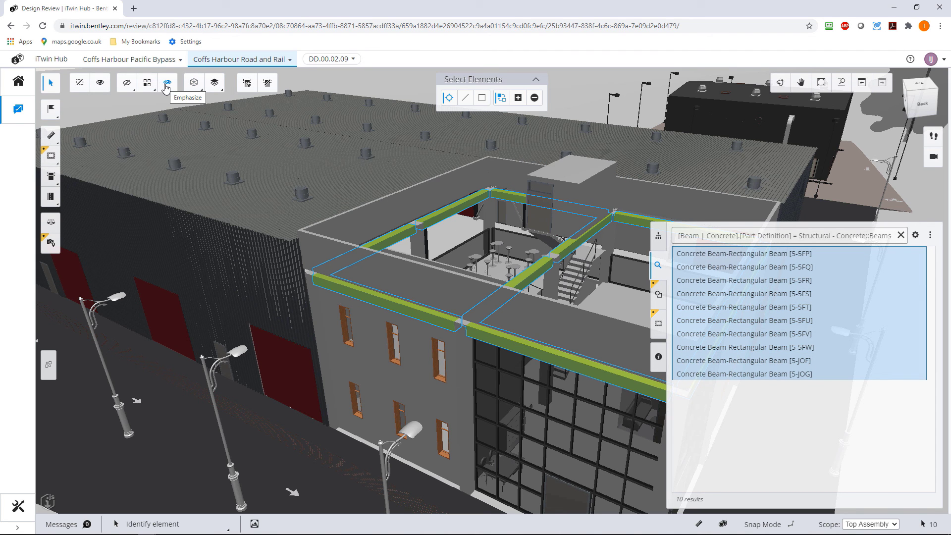
# Step: Emphasize the ten selected concrete beams against a translucent building and collapse the search results panel
pyautogui.click(166, 86)
pyautogui.click(166, 85)
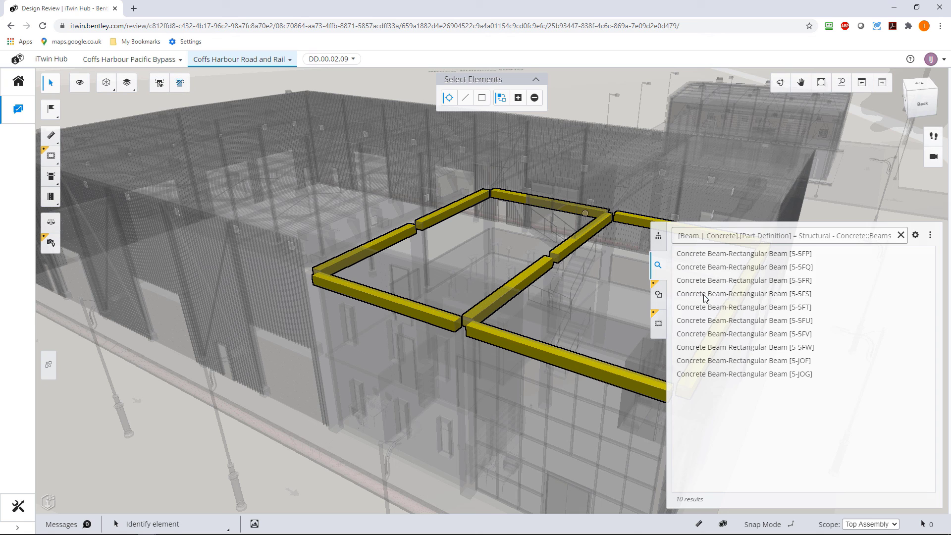
pyautogui.click(660, 266)
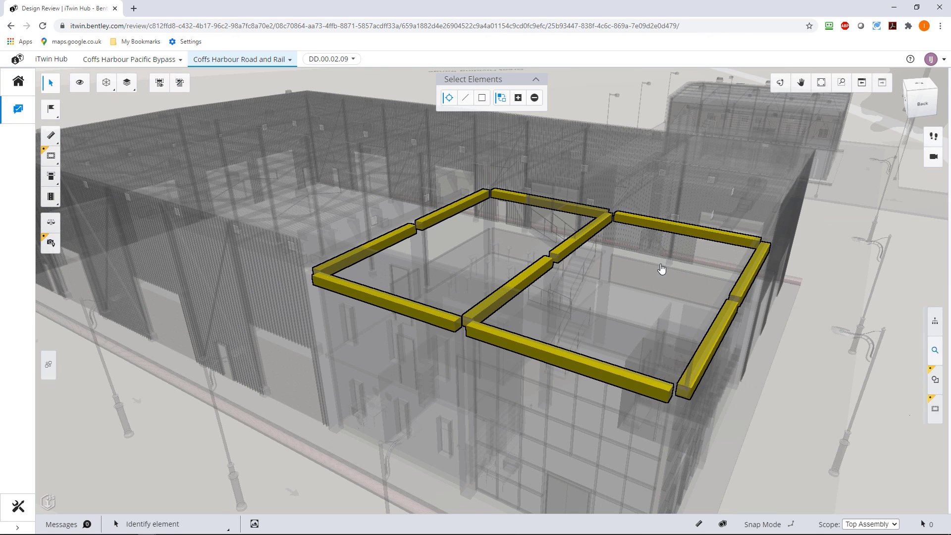